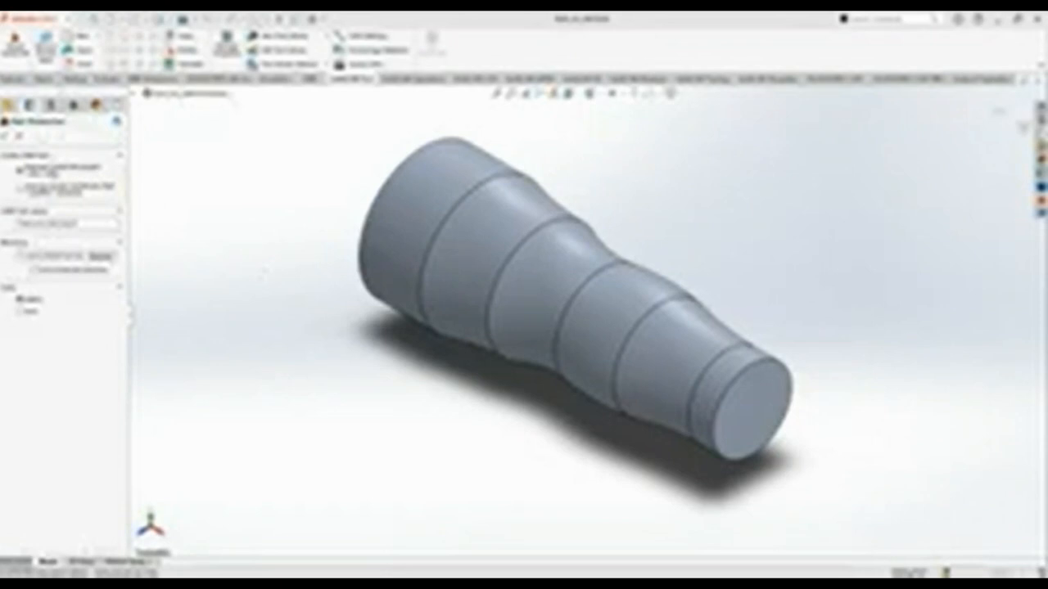
Create the turning CAM part and define its coordinate system from the revolved face, with the origin at the center of revolution face.
left_click(5, 136)
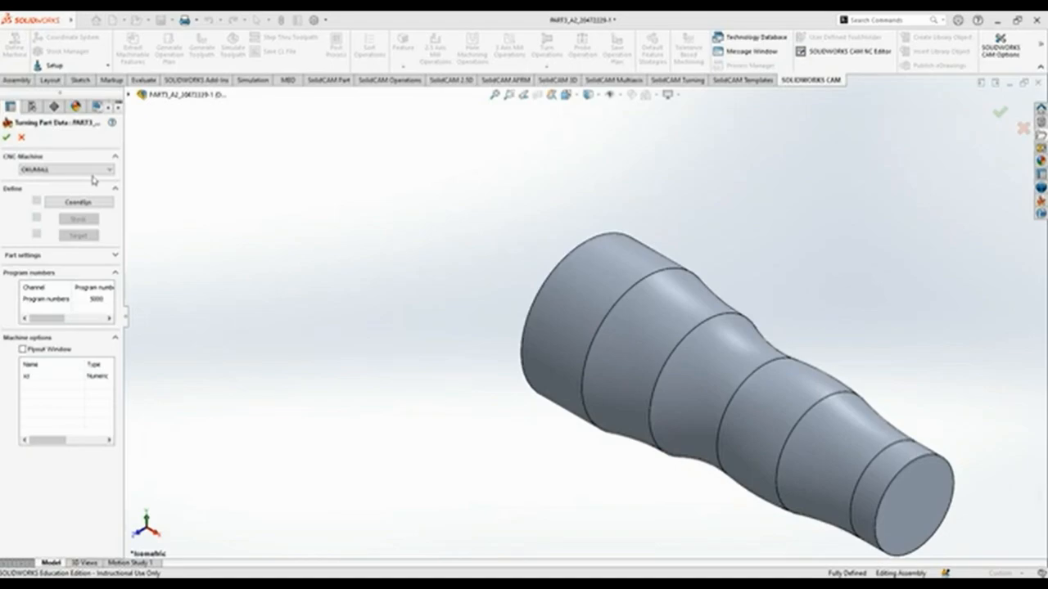
left_click(79, 202)
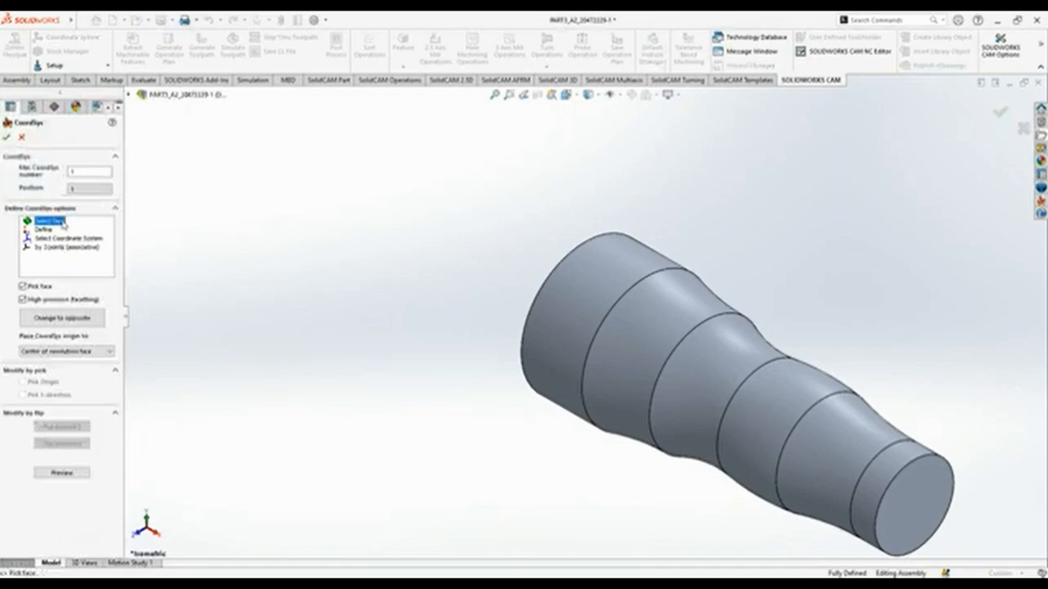
left_click(569, 336)
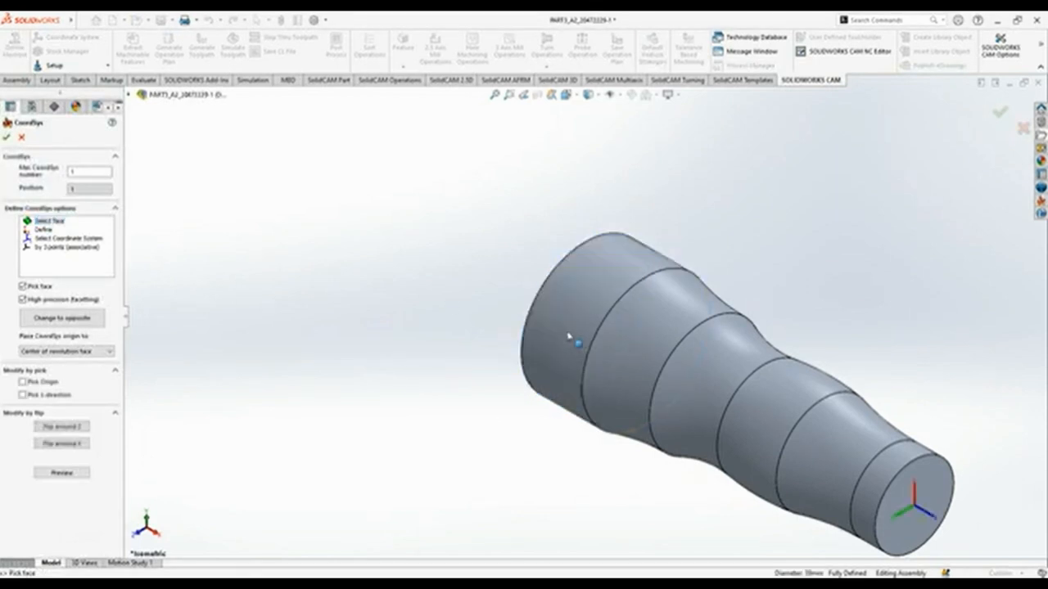
scroll(529, 446, "up", 3)
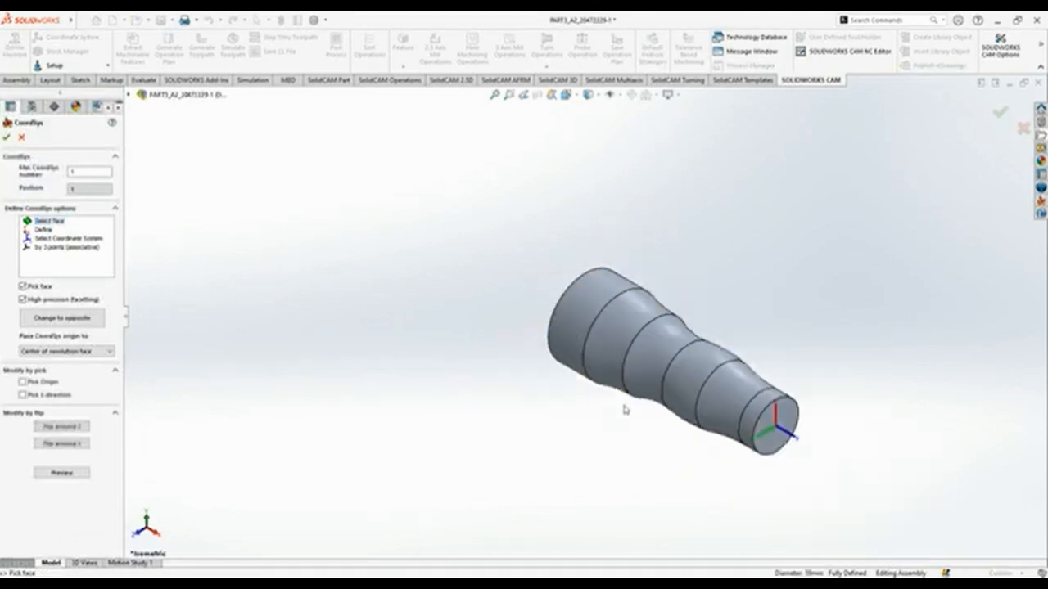
scroll(747, 427, "down", 8)
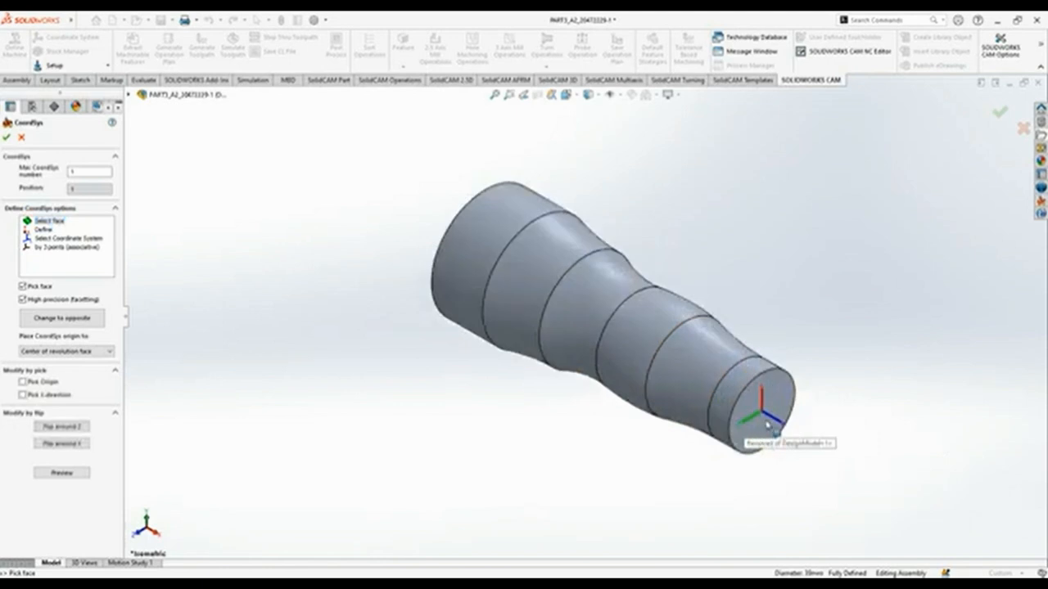
scroll(700, 411, "down", 2)
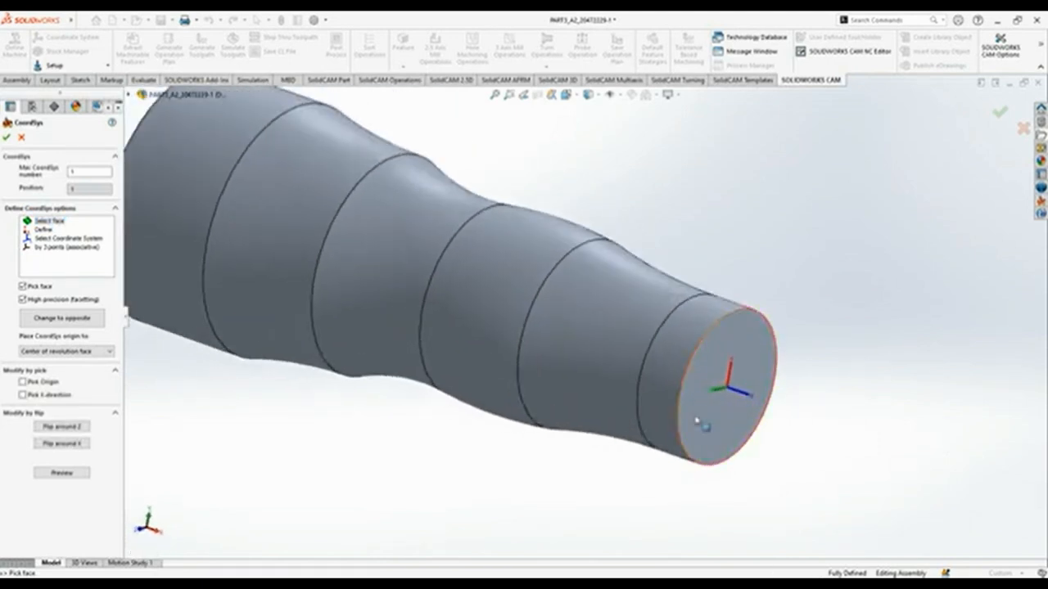
scroll(727, 409, "down", 2)
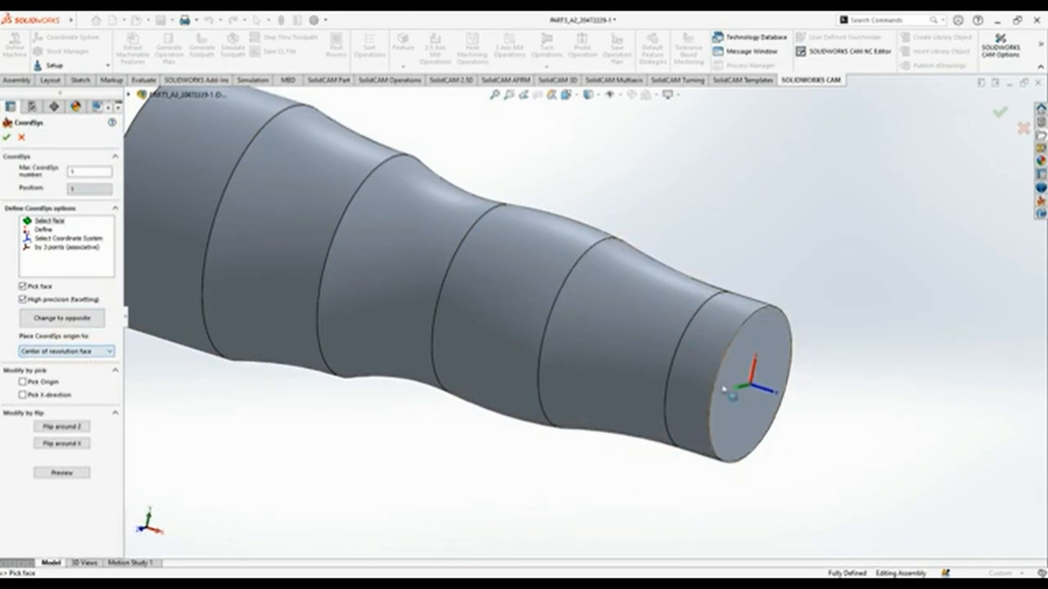
middle_click_drag(770, 392, 824, 365)
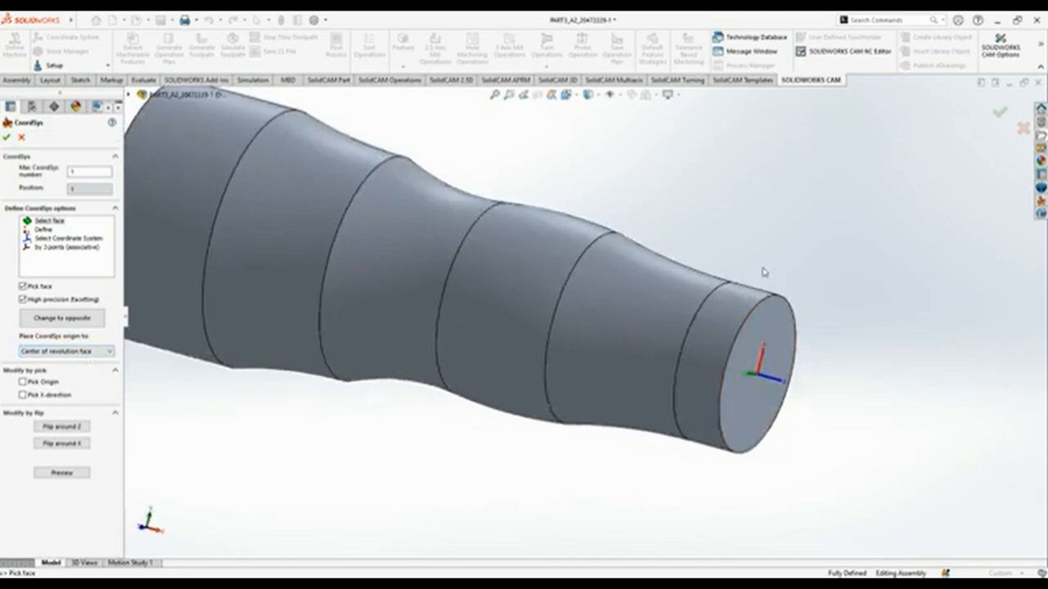
left_click(6, 139)
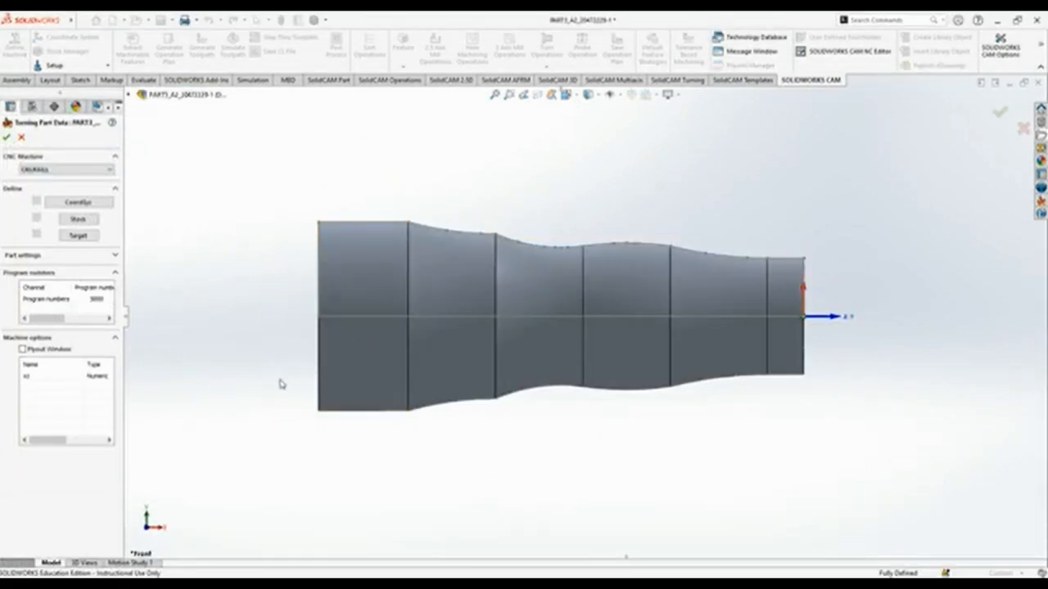
Define a cylindrical stock around the solid relative to the model, with offsets of 1 in +Z, 10 in -Z and 1 external.
left_click(88, 220)
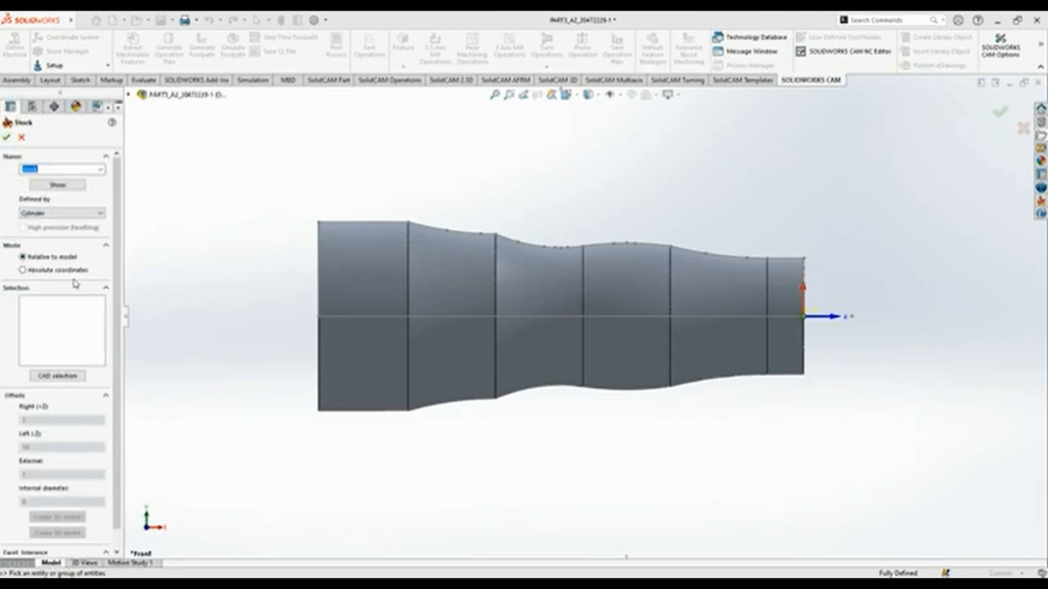
left_click(349, 276)
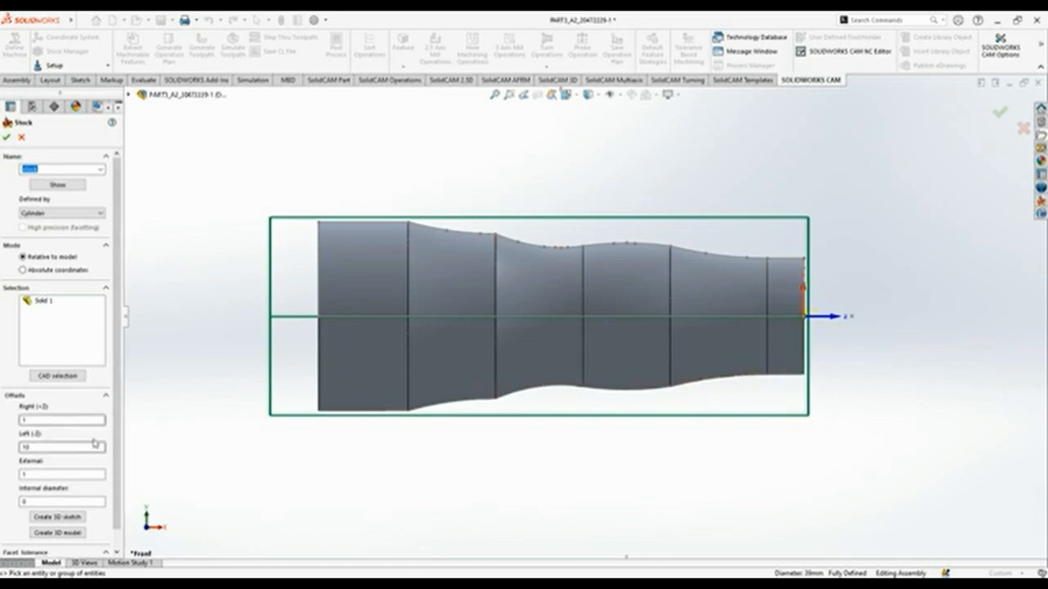
scroll(68, 418, "down", 1)
scroll(71, 427, "up", 1)
left_click(7, 136)
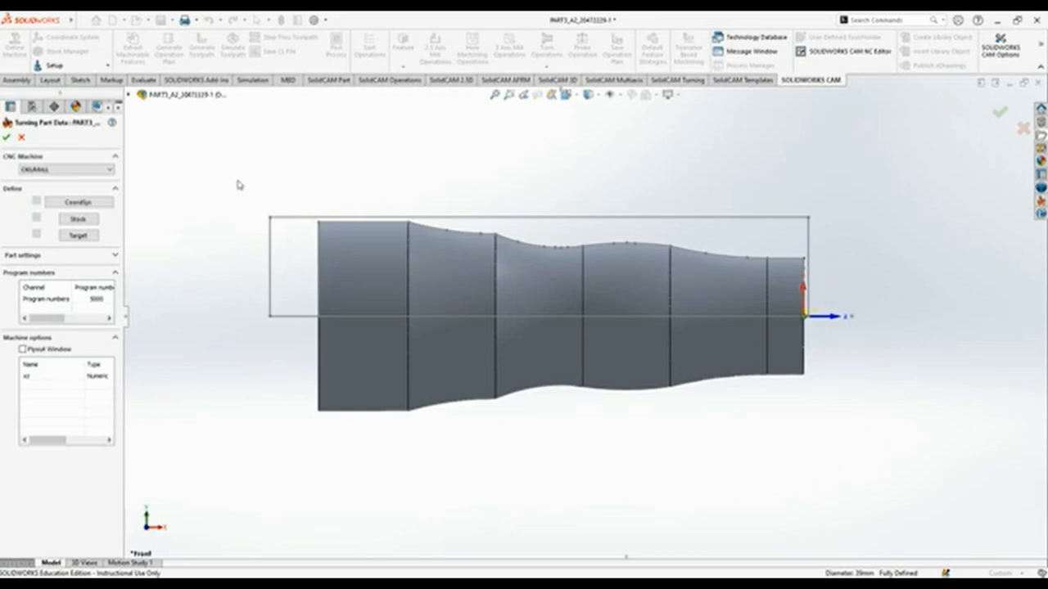
Define the target from the solid body with a speed-optimized envelope and accept the turning part data.
left_click(95, 237)
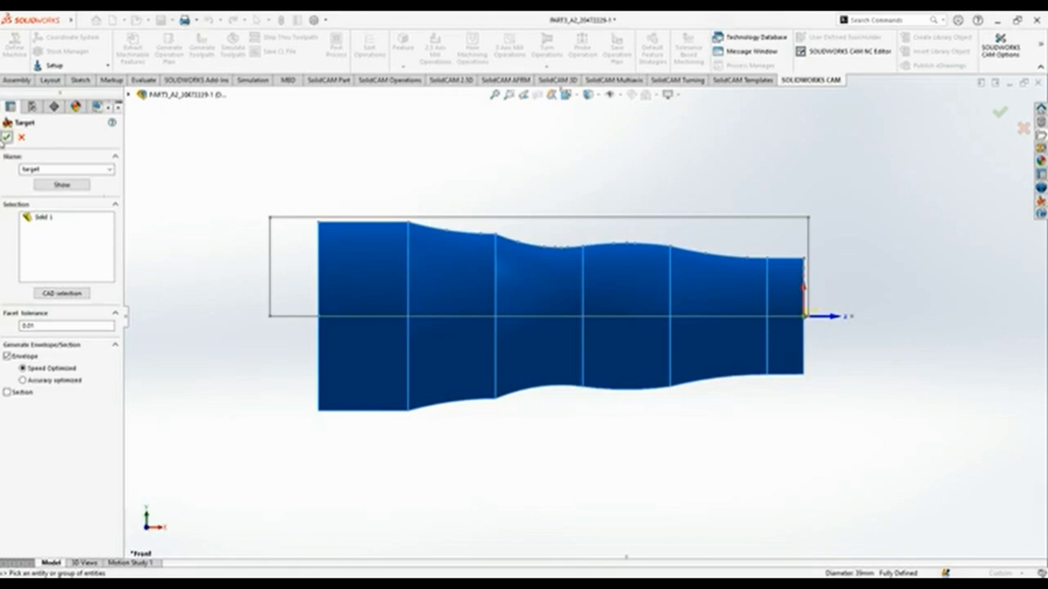
left_click(7, 137)
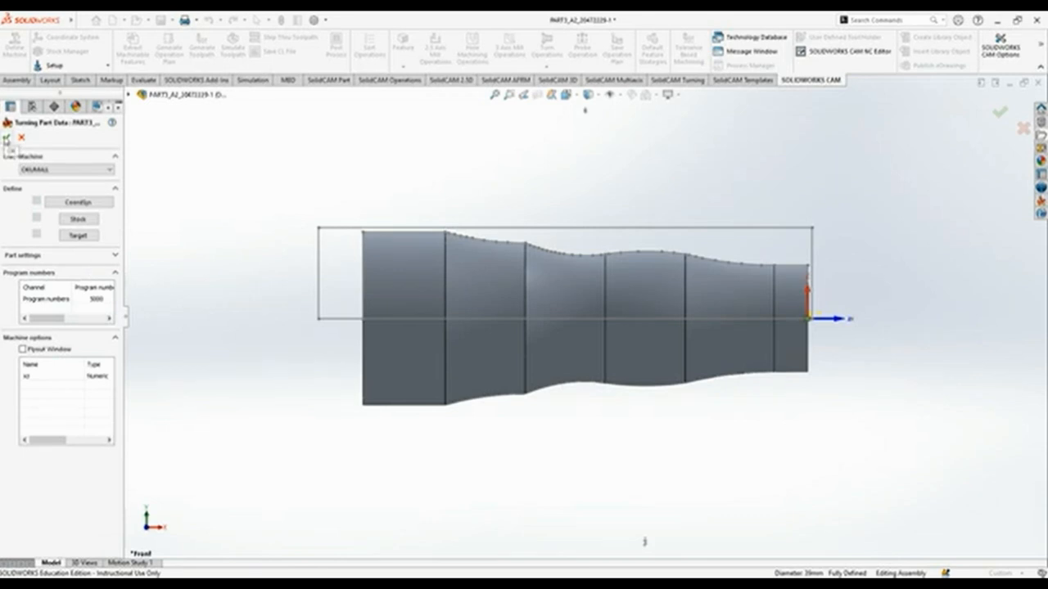
left_click(7, 139)
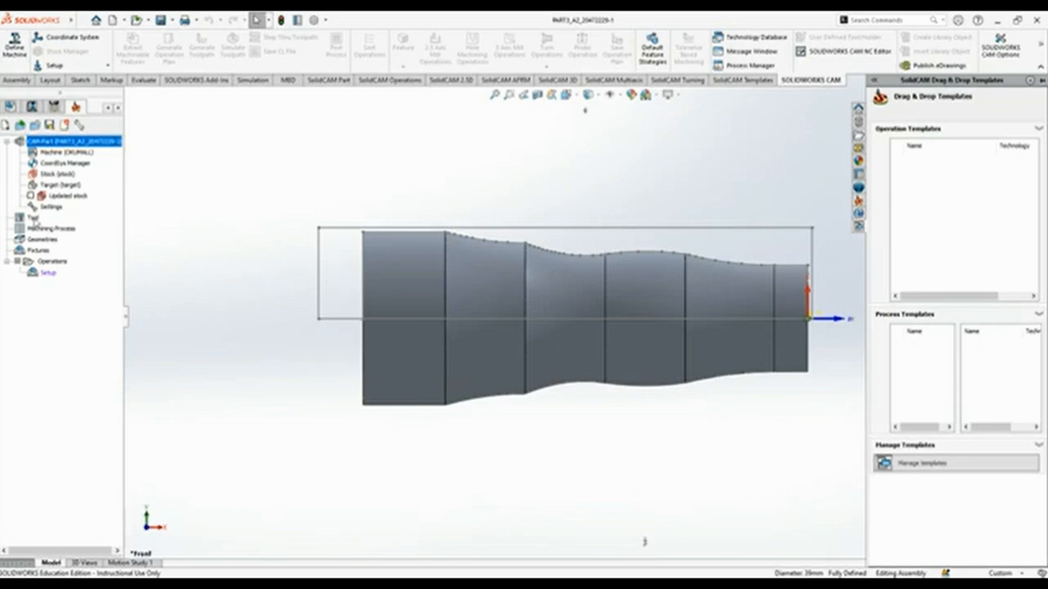
Add an external turning tool to the part tool table.
double_click(33, 218)
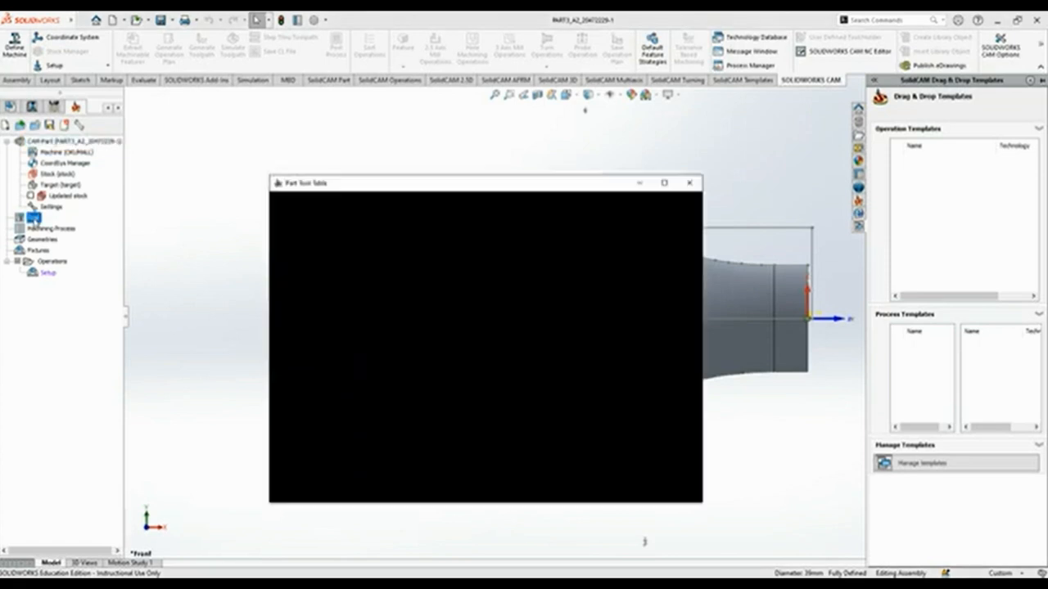
left_click(312, 472)
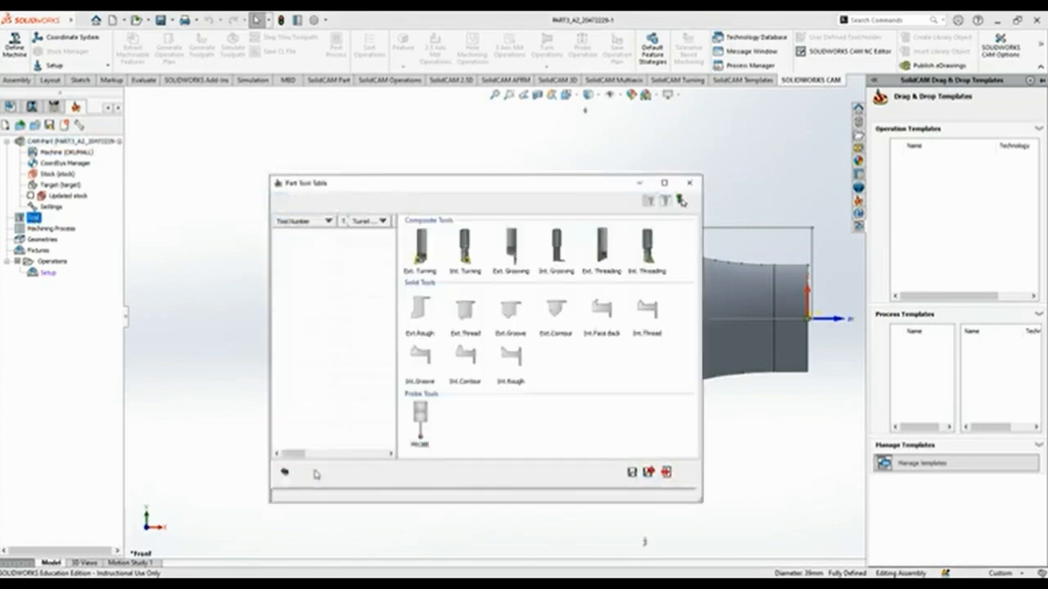
left_click(422, 250)
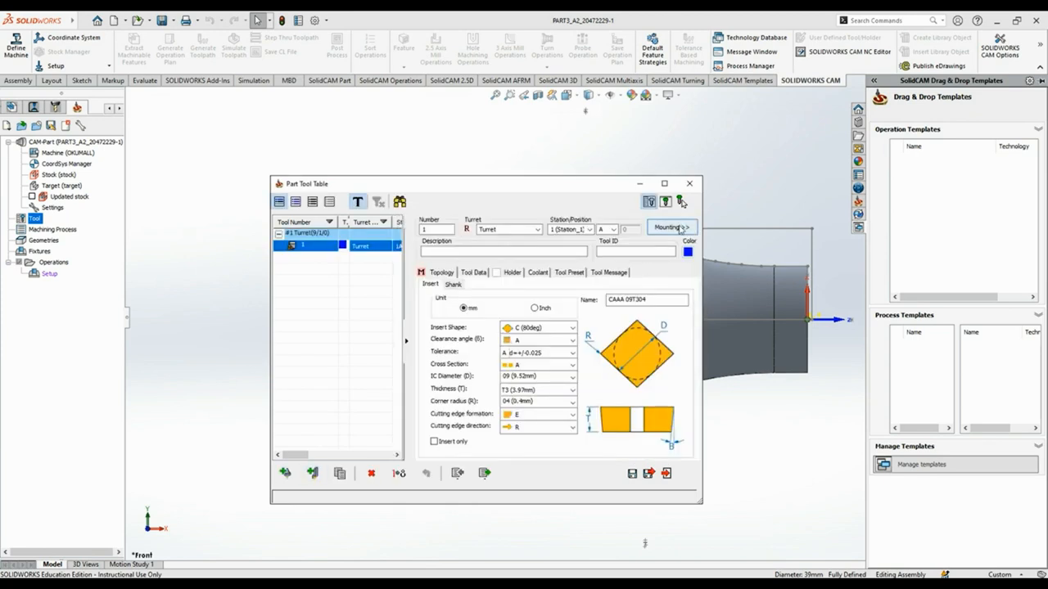
Set the external turning tool's mounting orientation to X+, check it in the preview, and save the tool table.
left_click(672, 228)
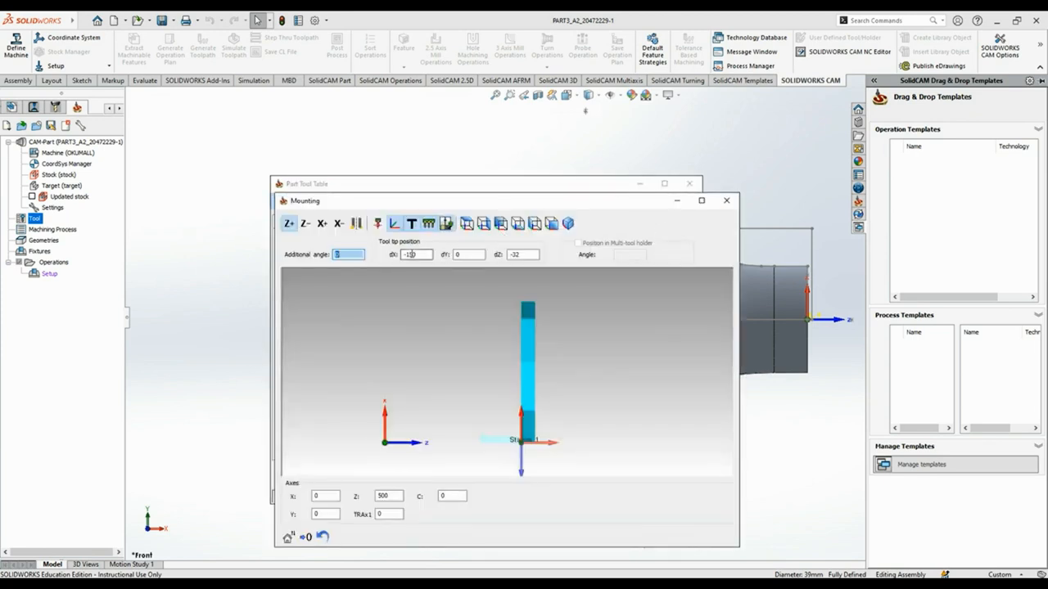
scroll(514, 433, "up", 2)
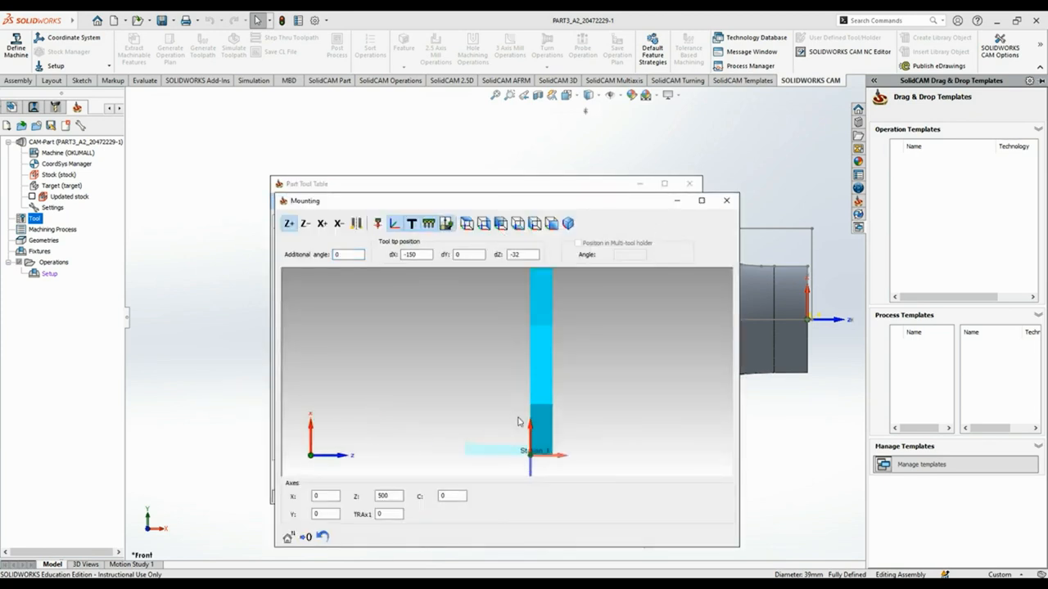
scroll(514, 440, "up", 1)
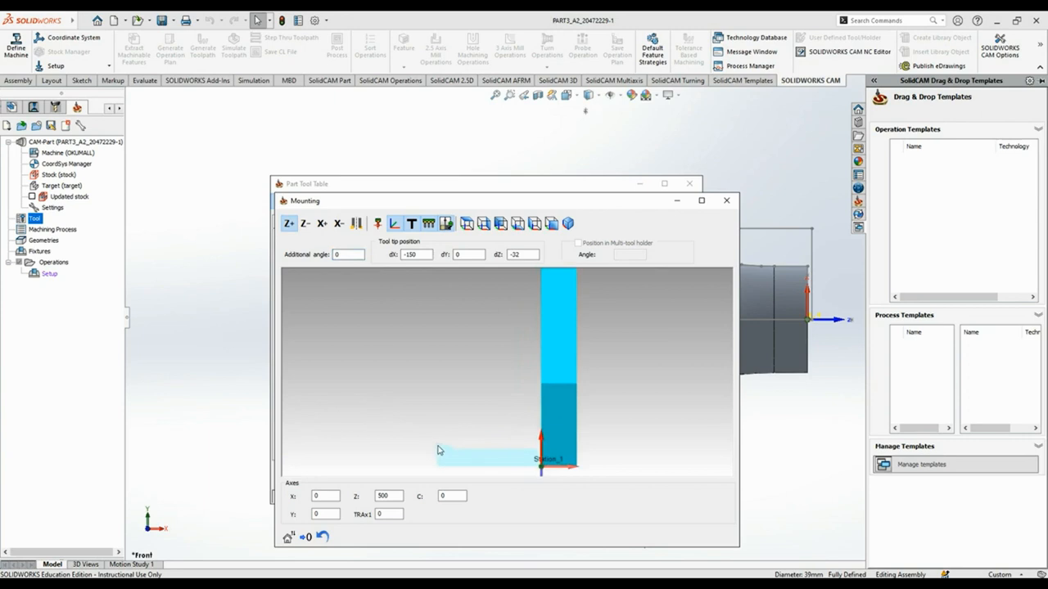
left_click(321, 223)
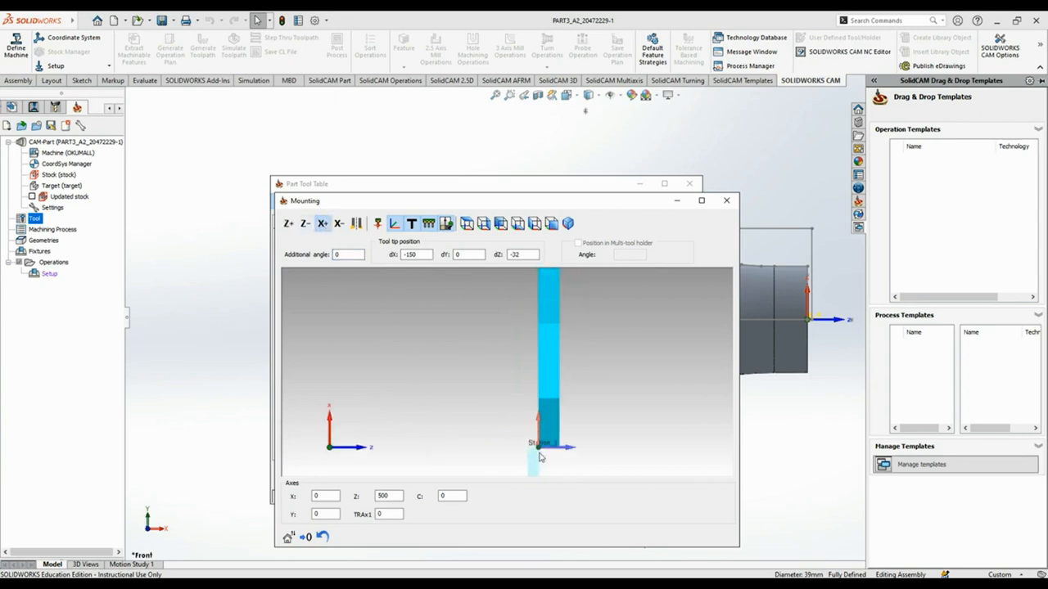
scroll(539, 456, "down", 4)
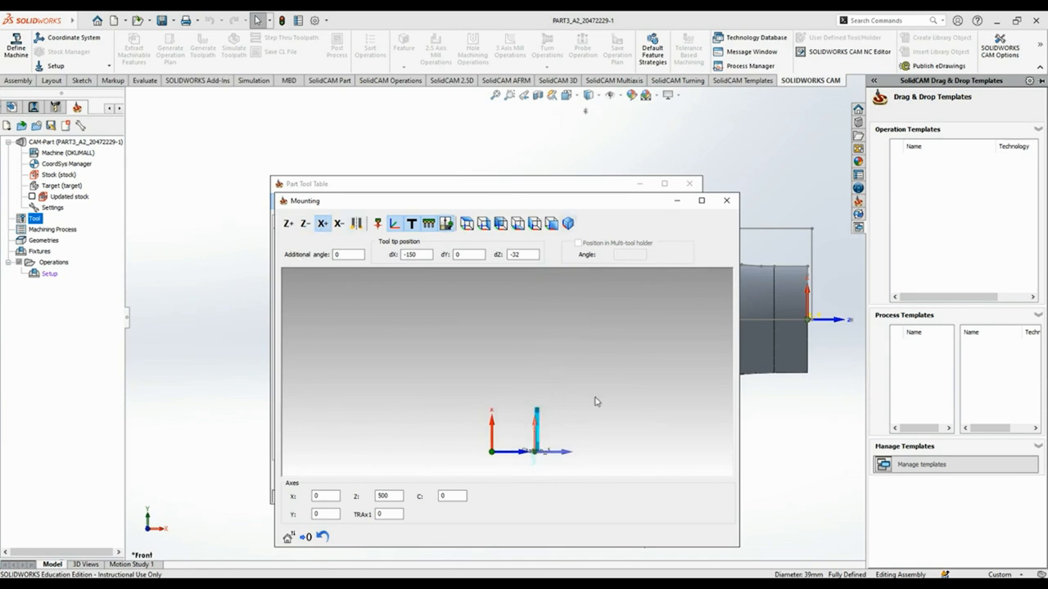
scroll(578, 435, "up", 4)
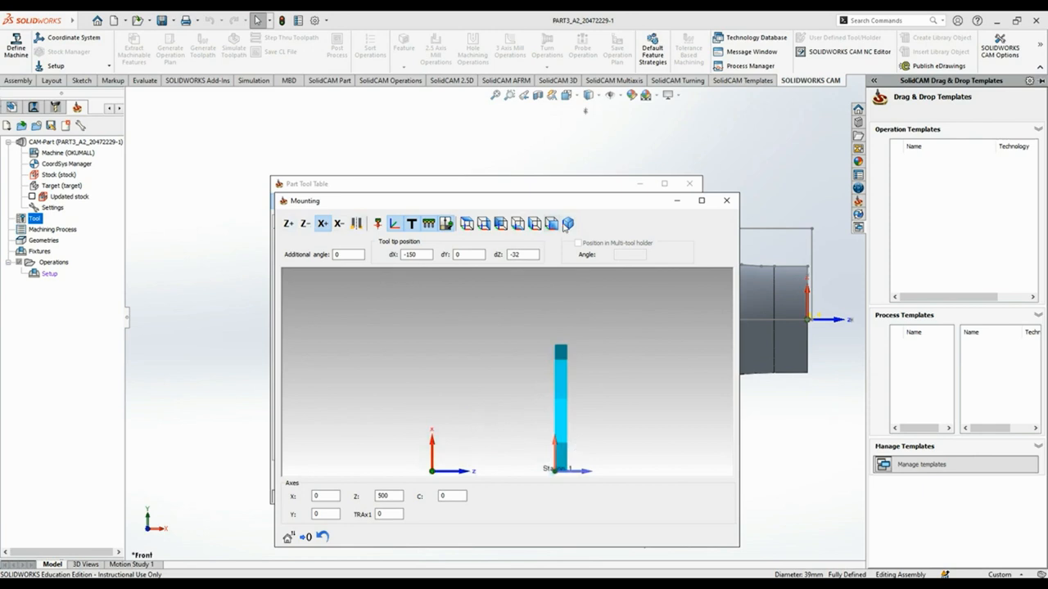
middle_click_drag(579, 299, 531, 244, "ctrl")
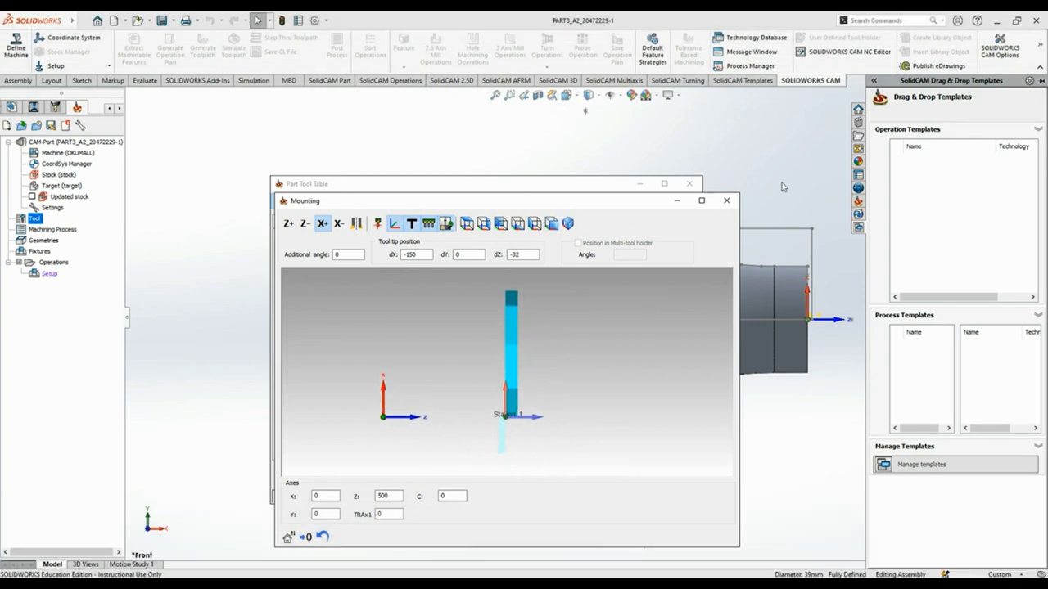
left_click(725, 200)
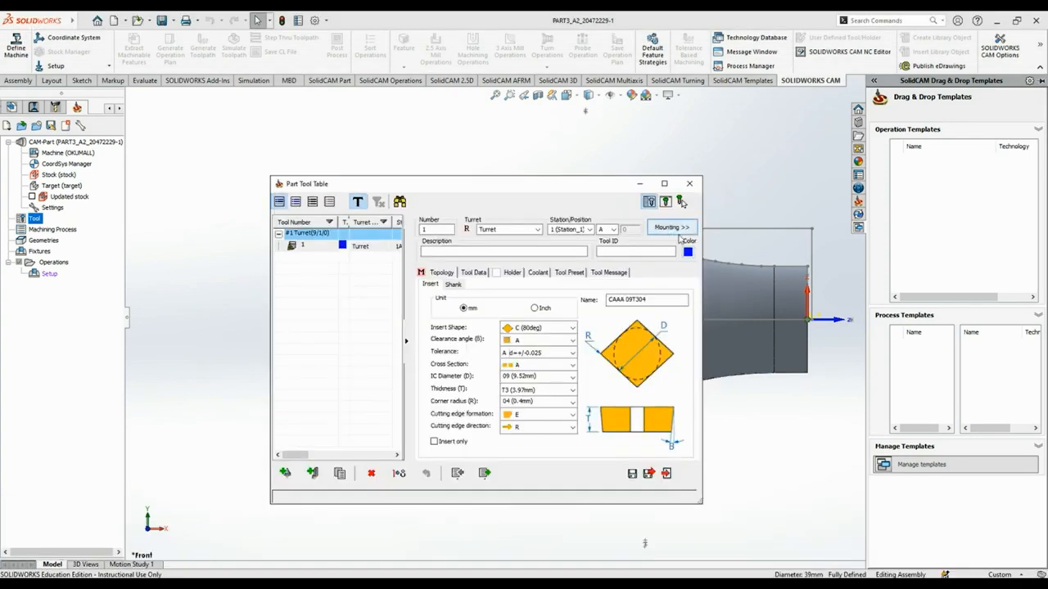
left_click(648, 474)
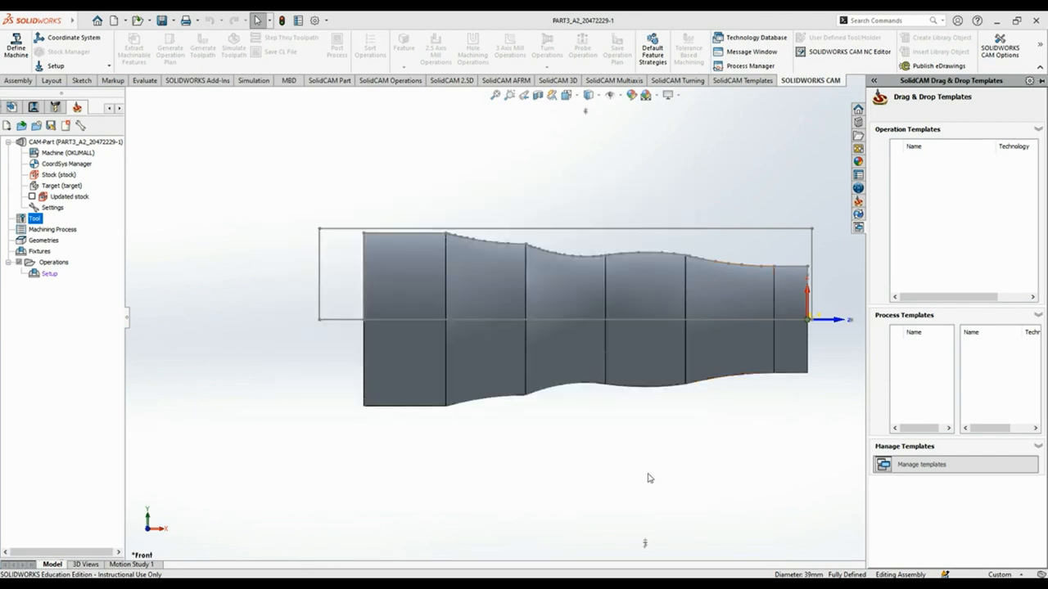
Edit the machine setup to position the part at Z 105 relative to the clamping fixture, check it in the machine preview, and accept.
left_click(49, 274)
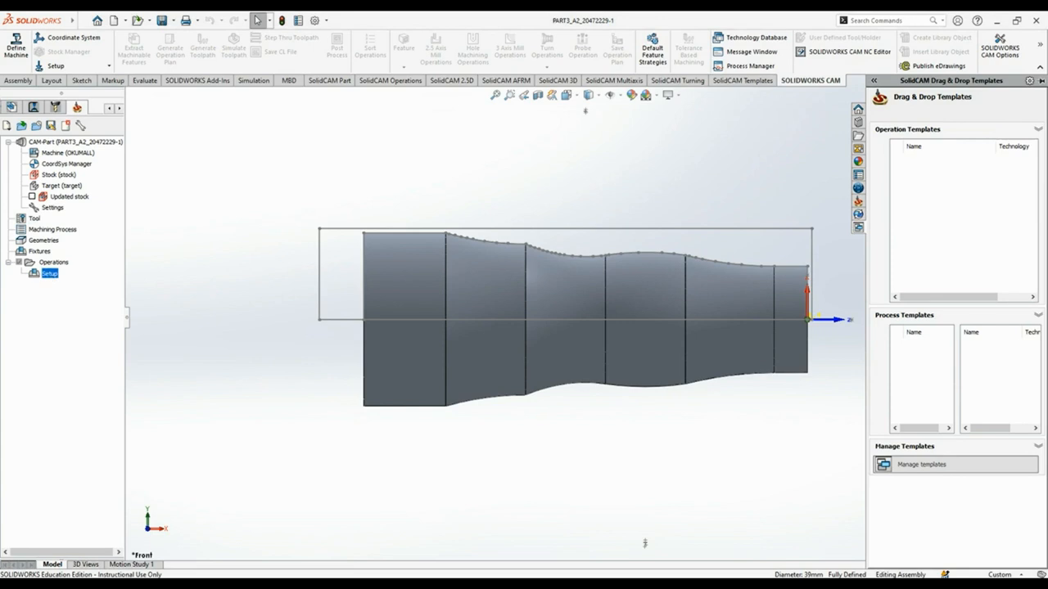
double_click(64, 276)
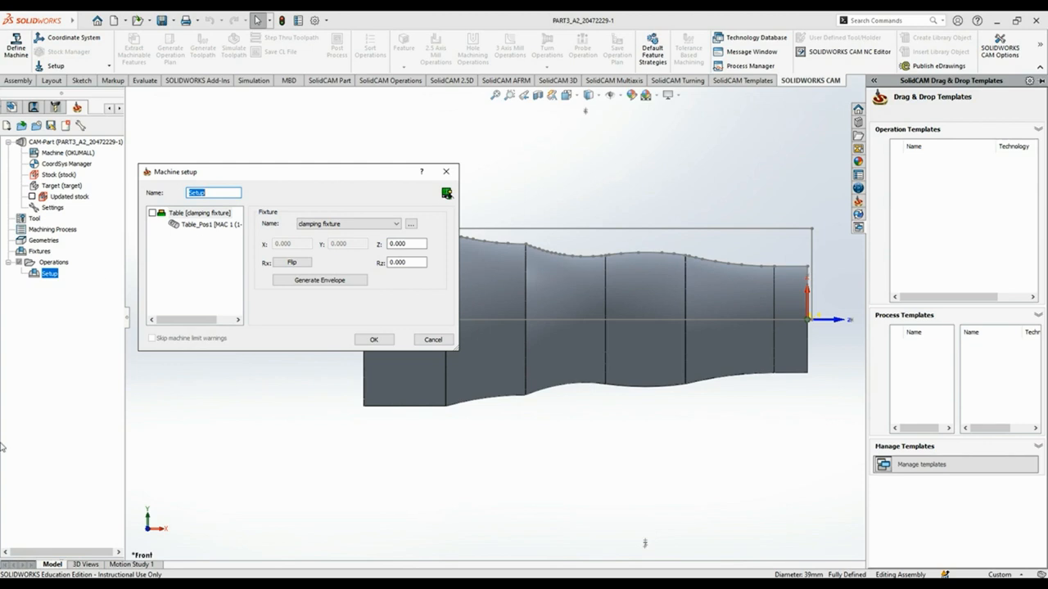
left_click(446, 193)
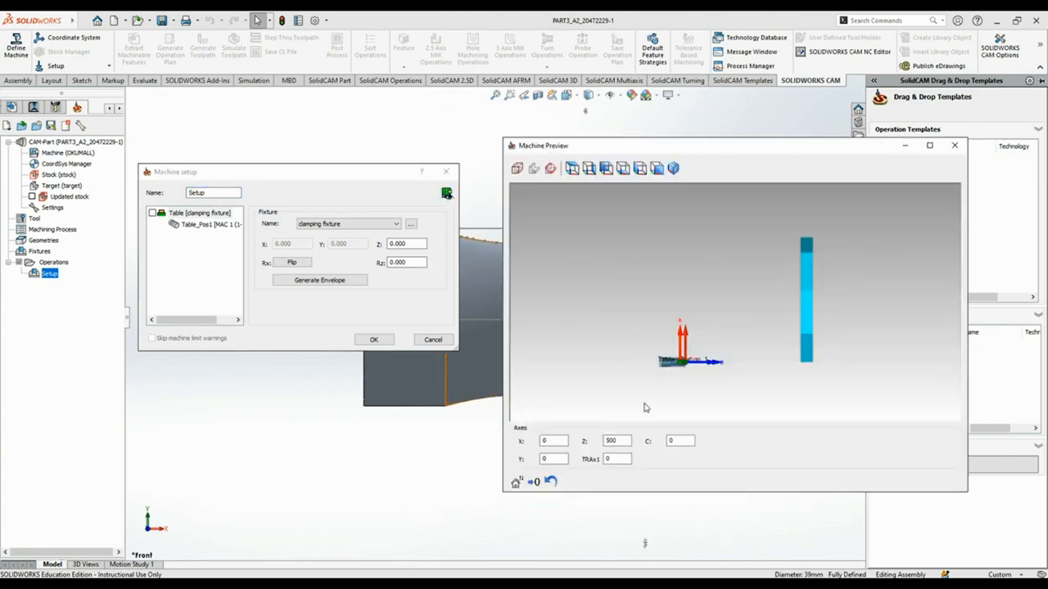
scroll(674, 375, "up", 2)
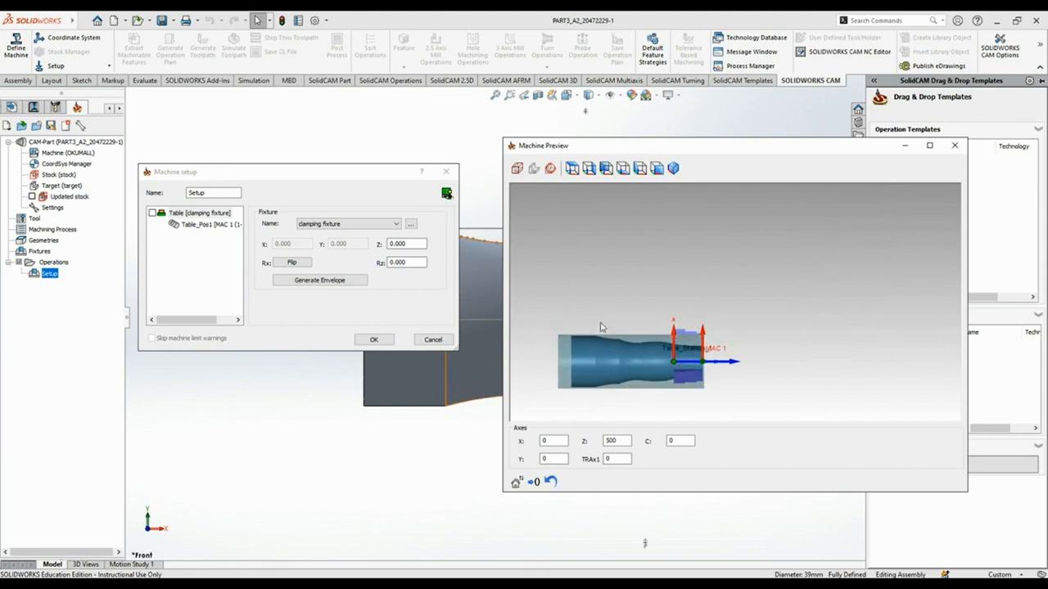
left_click(211, 225)
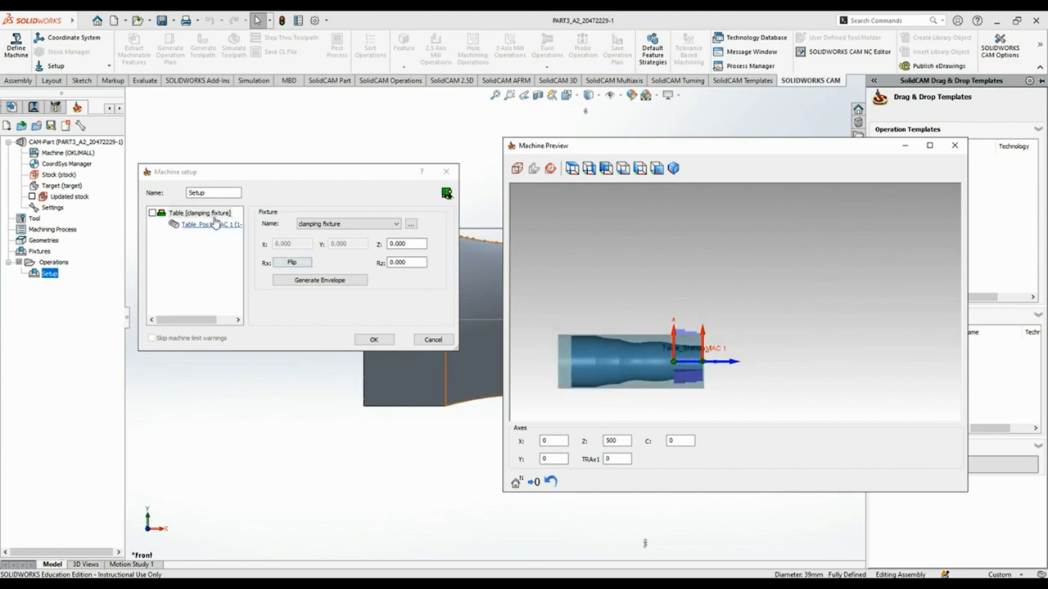
left_click(411, 248)
type("105")
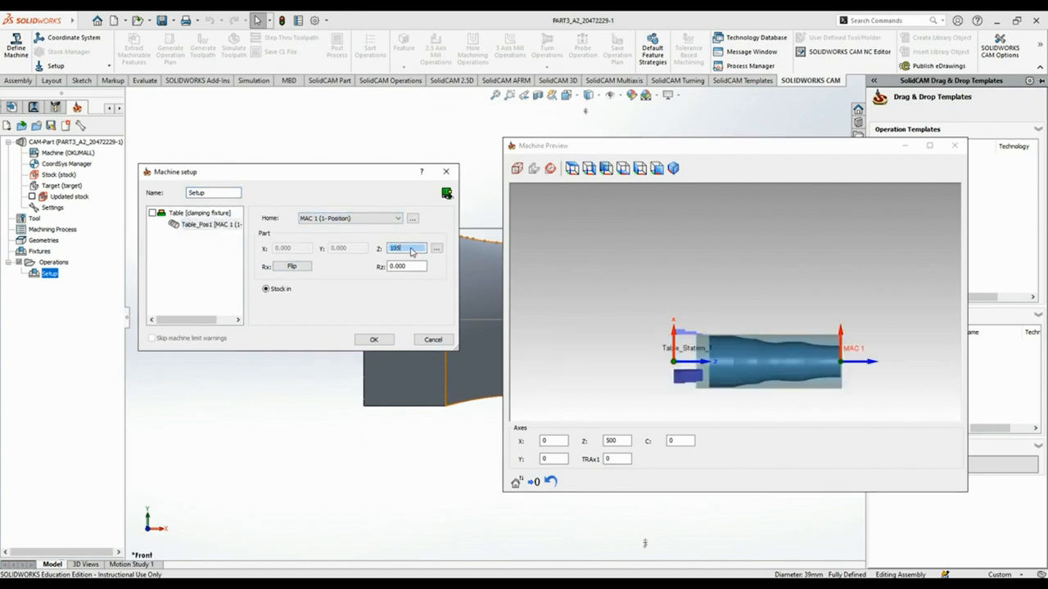
left_click(721, 328)
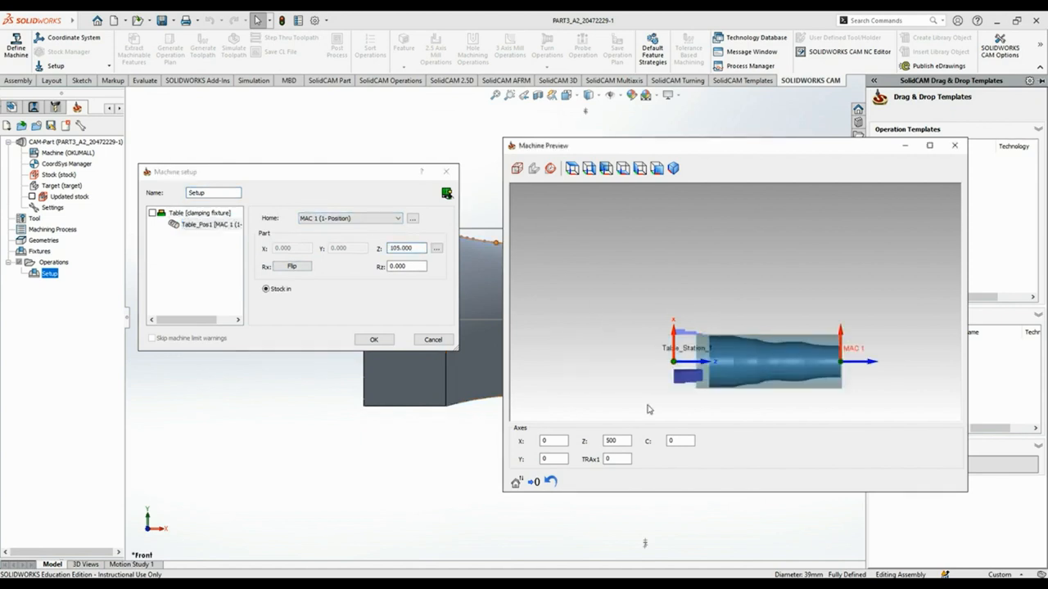
scroll(739, 332, "up", 3)
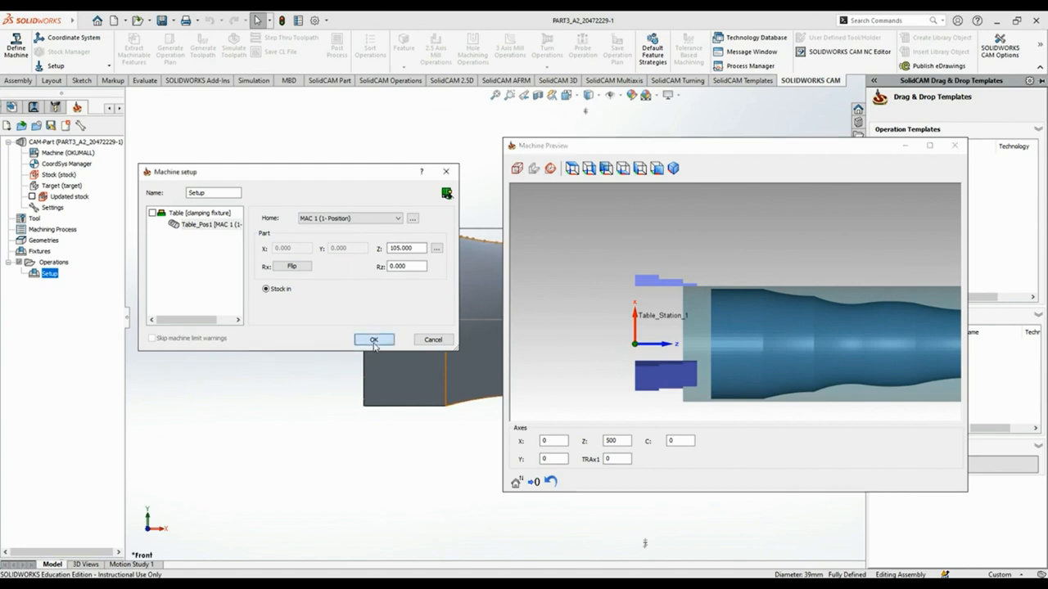
left_click(373, 340)
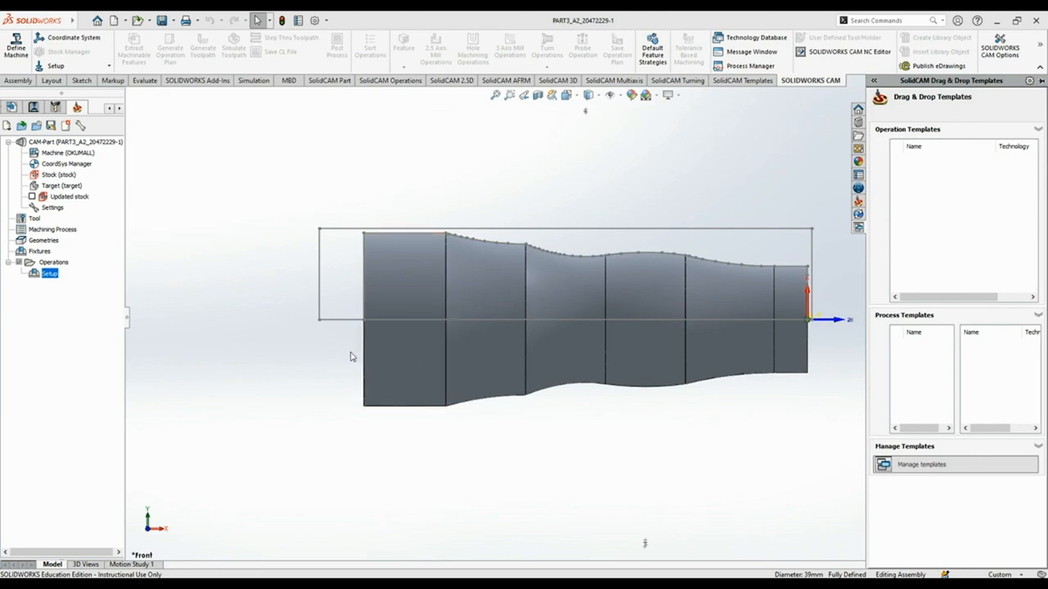
Add a face turning operation to the setup and start a new wireframe geometry for it.
left_click(271, 345)
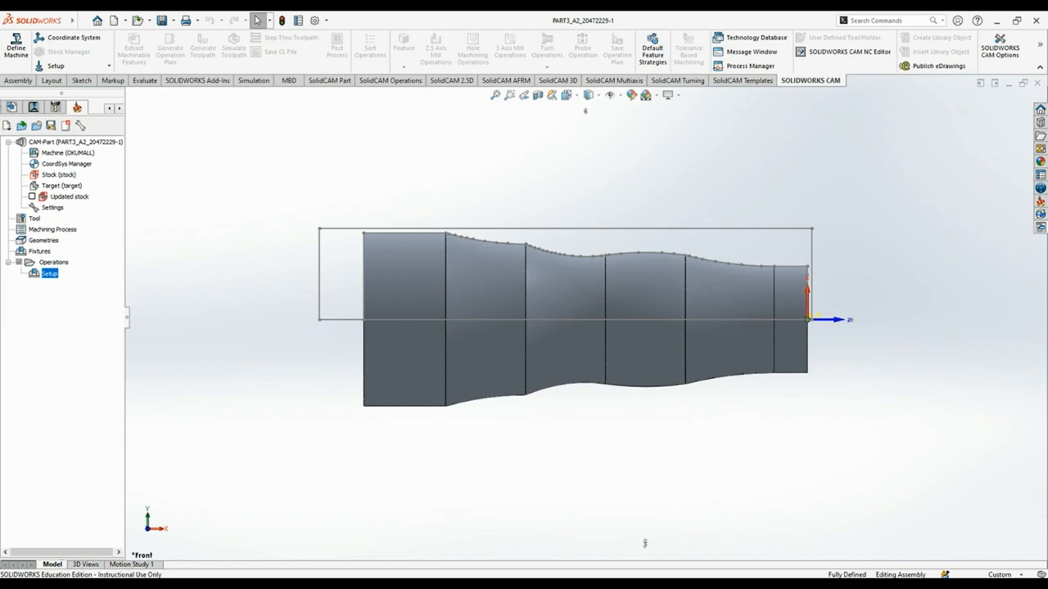
right_click(213, 388)
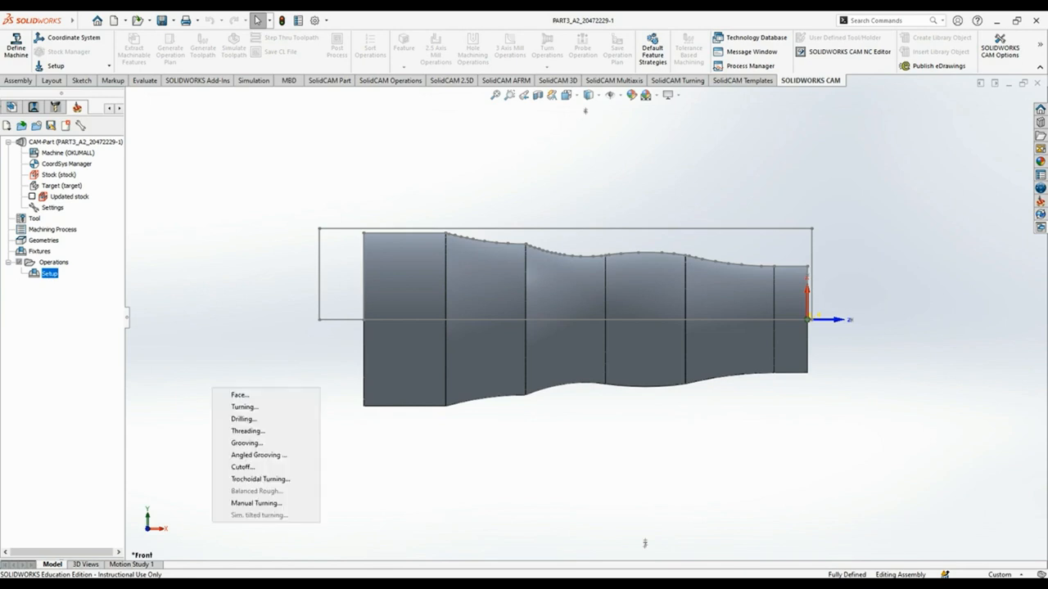
left_click(255, 401)
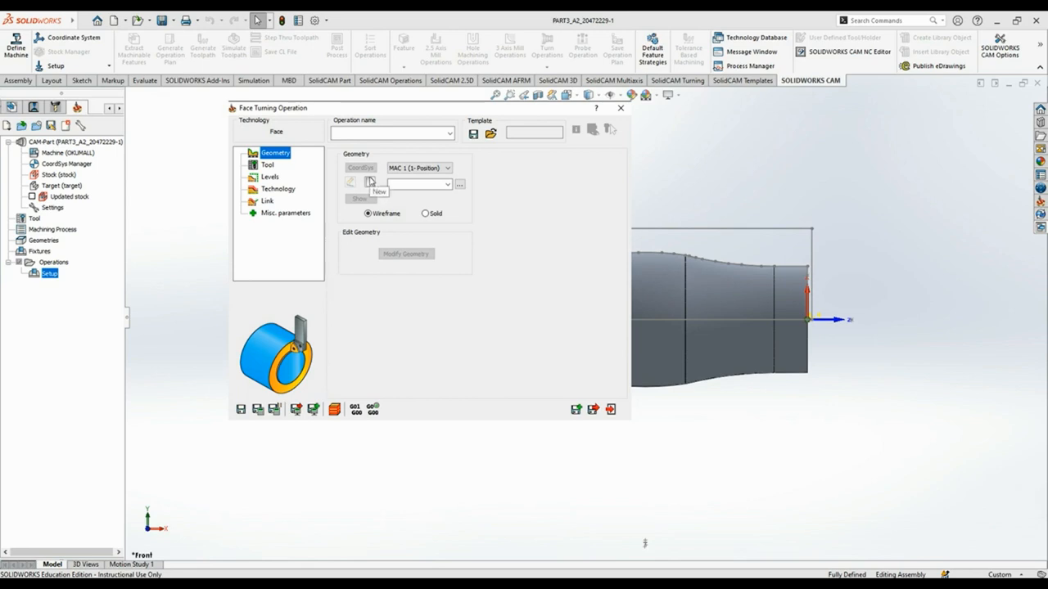
left_click(370, 182)
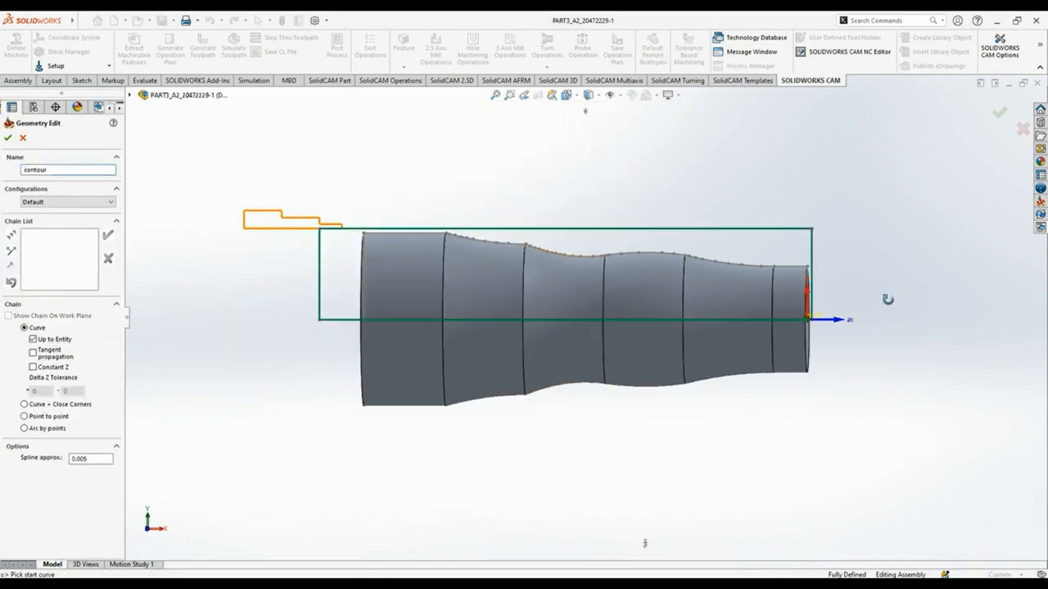
Define the face geometry as a curve chain from the radial sketch line on the shaft's small end face and accept it.
middle_click_drag(887, 300, 840, 304)
scroll(823, 295, "down", 6)
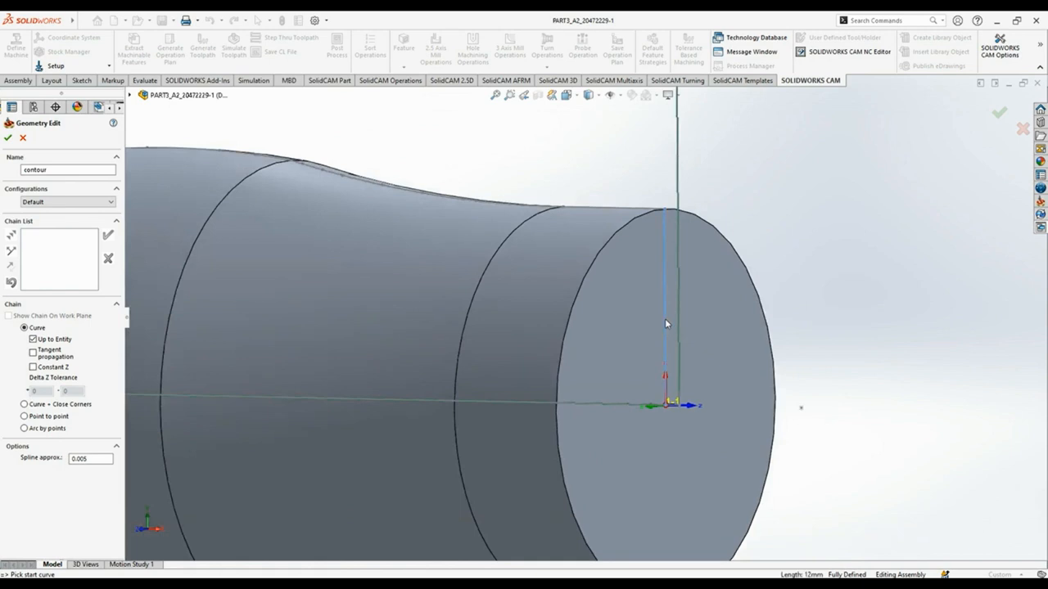
left_click(665, 321)
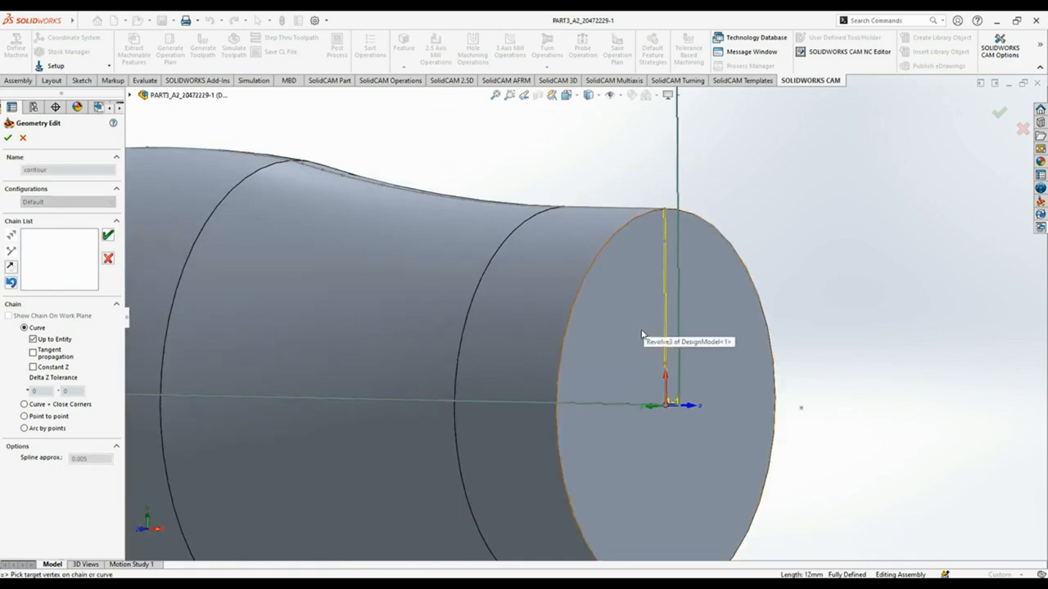
left_click(107, 236)
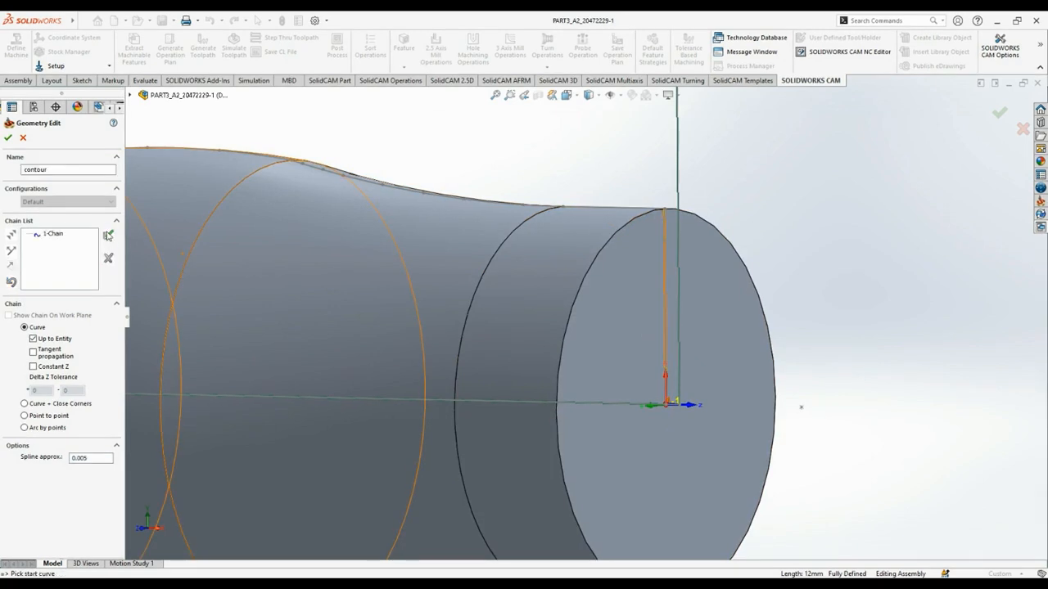
middle_click_drag(293, 330, 356, 339)
scroll(355, 338, "up", 3)
scroll(278, 308, "up", 2)
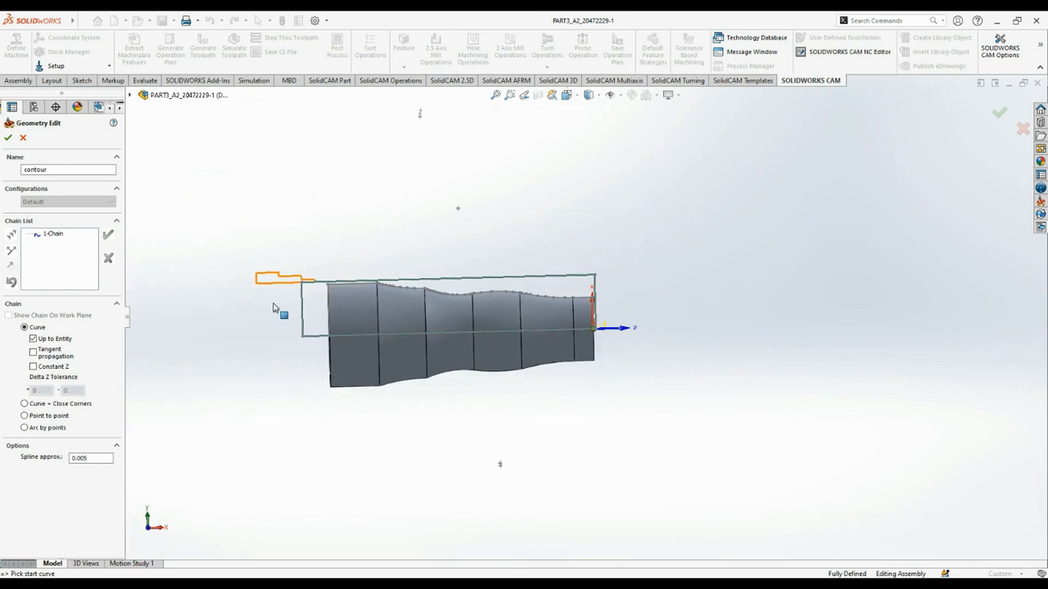
scroll(279, 308, "down", 3)
scroll(346, 257, "down", 1)
scroll(355, 264, "down", 2)
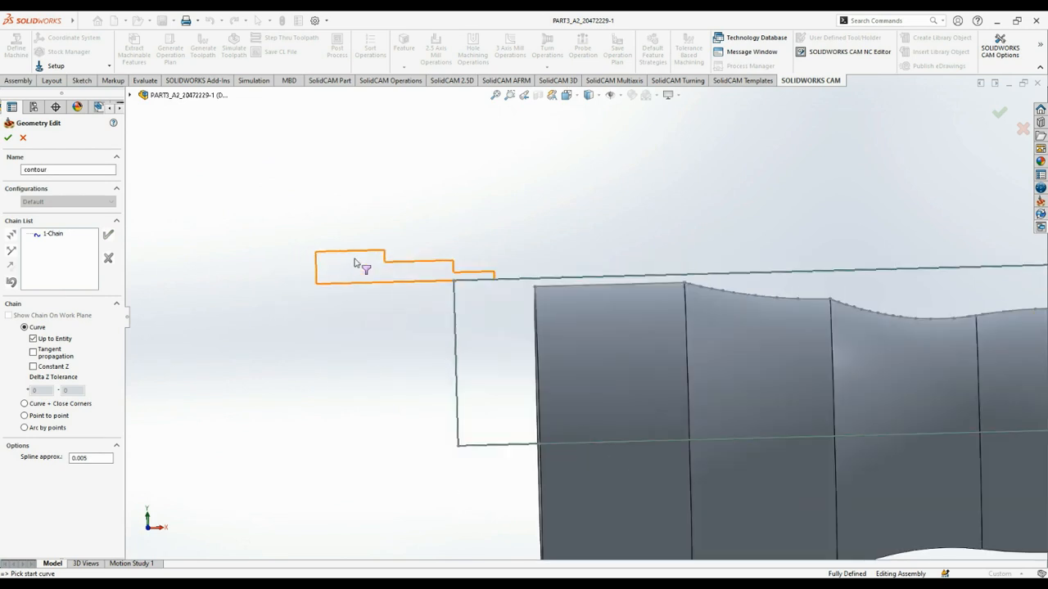
scroll(440, 370, "up", 5)
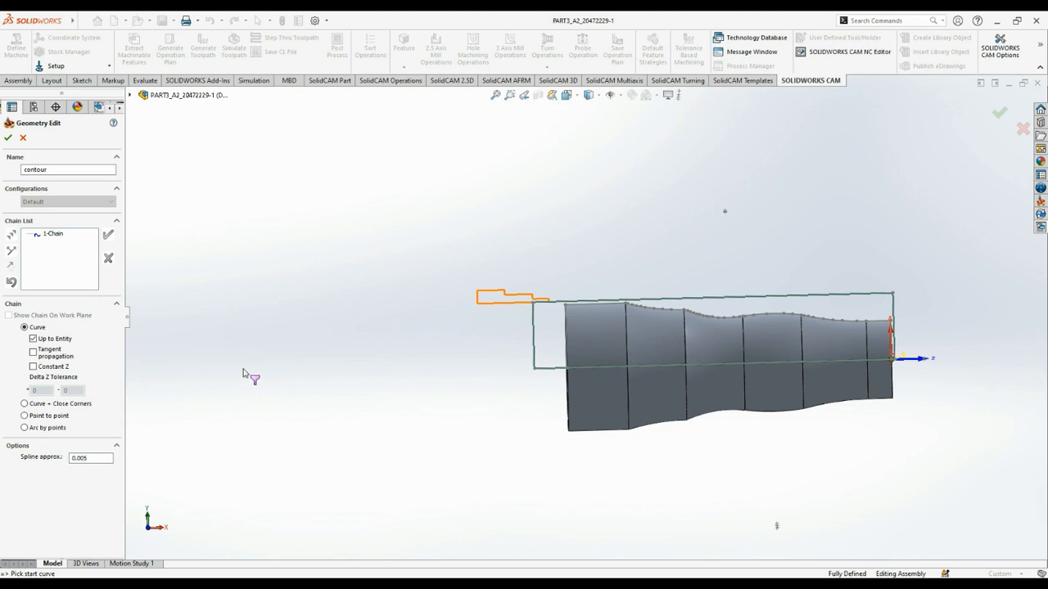
left_click(8, 138)
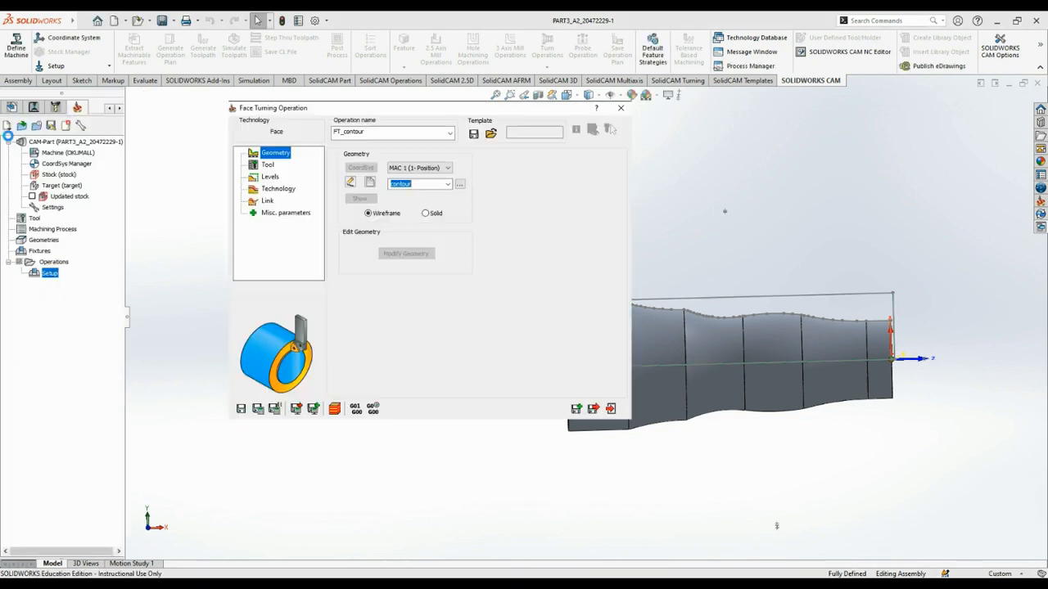
Assign external turning tool 1 to the face operation, review its levels and technology settings, and save and calculate it.
left_click(272, 167)
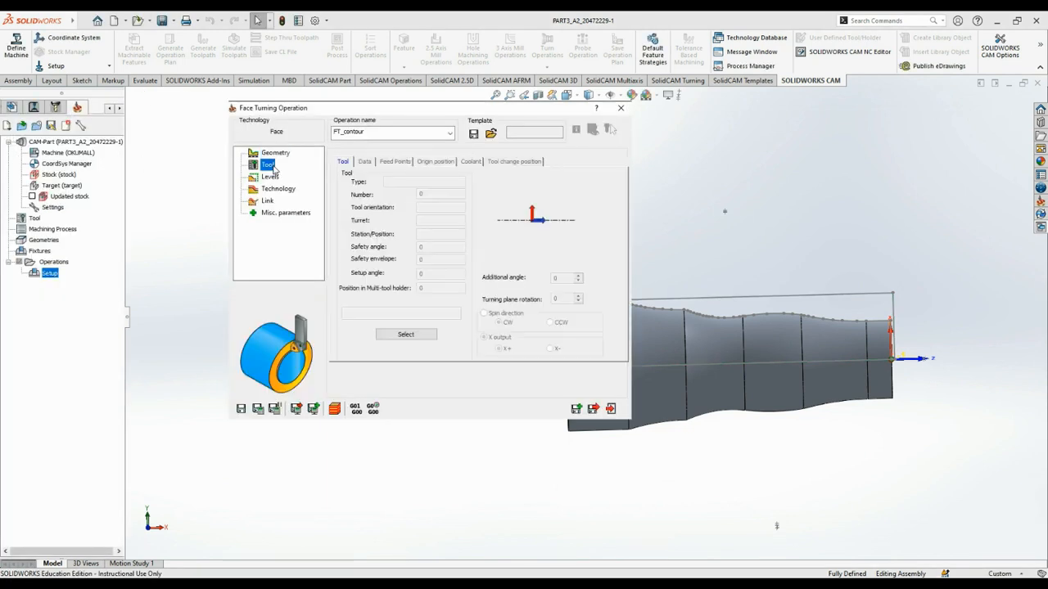
left_click(405, 335)
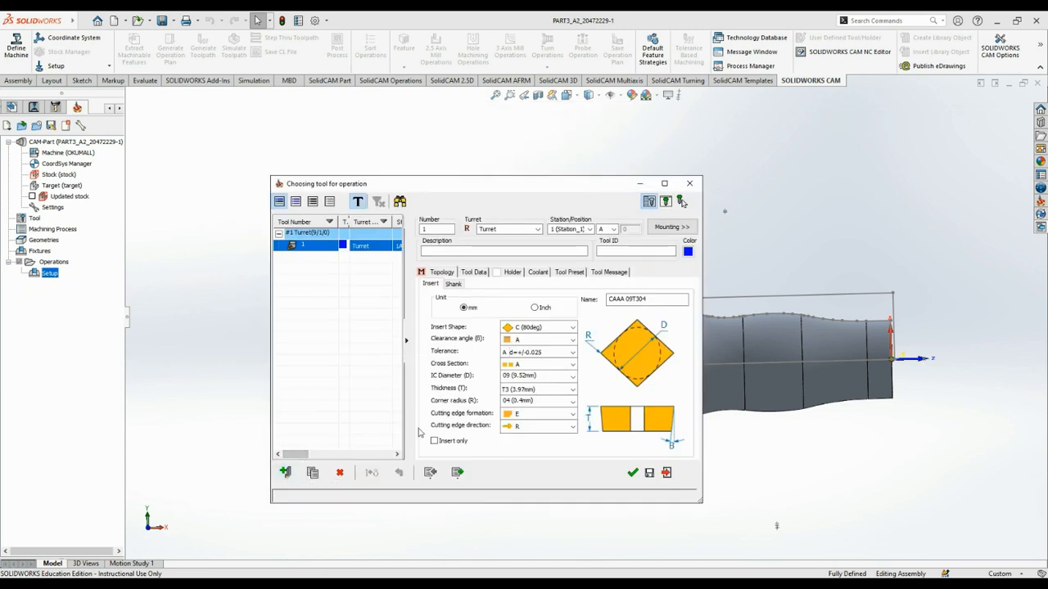
double_click(314, 247)
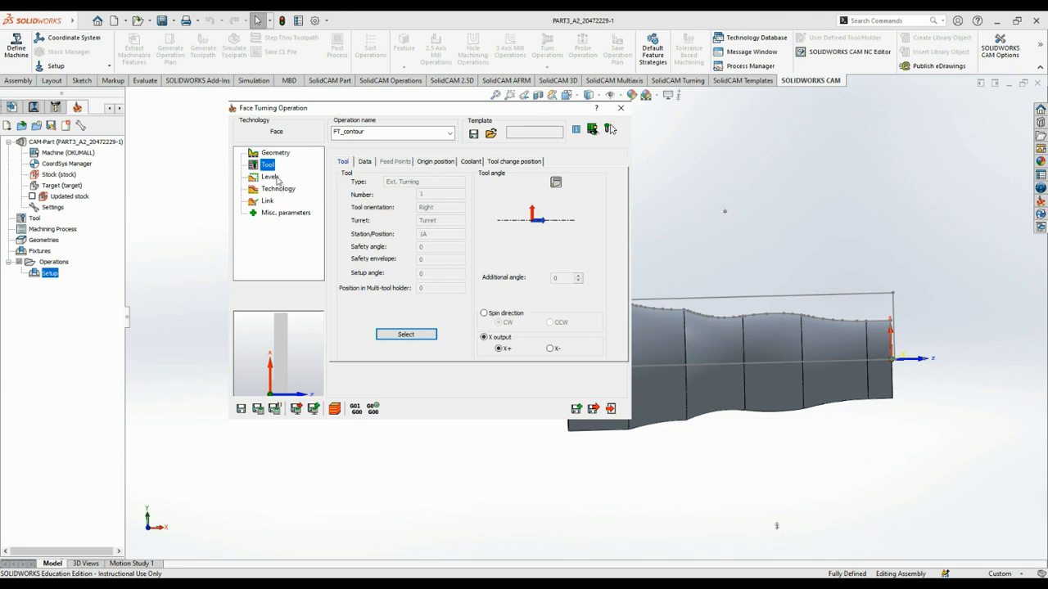
left_click(277, 178)
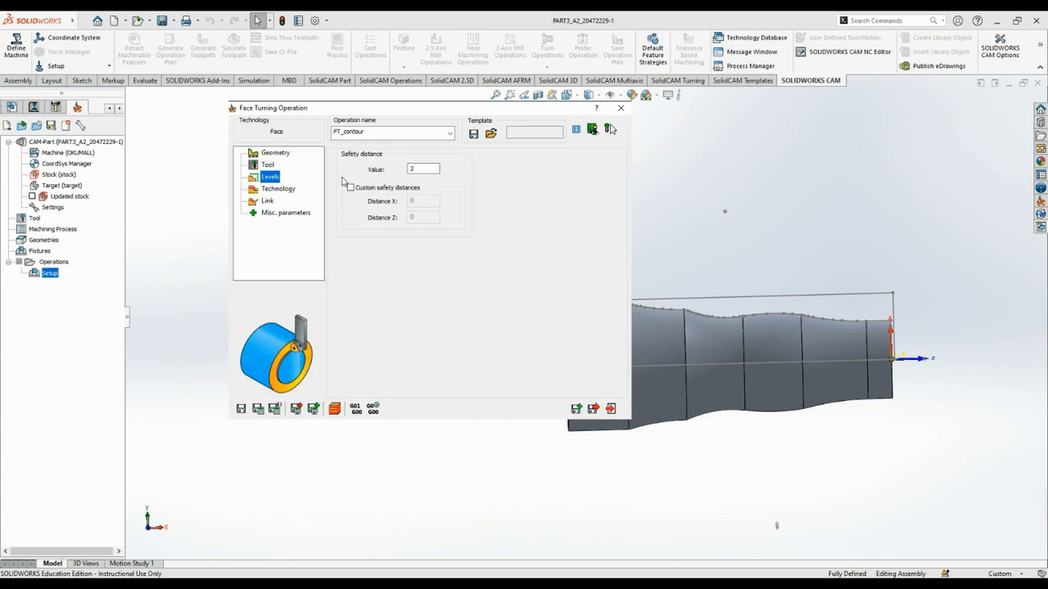
left_click(290, 189)
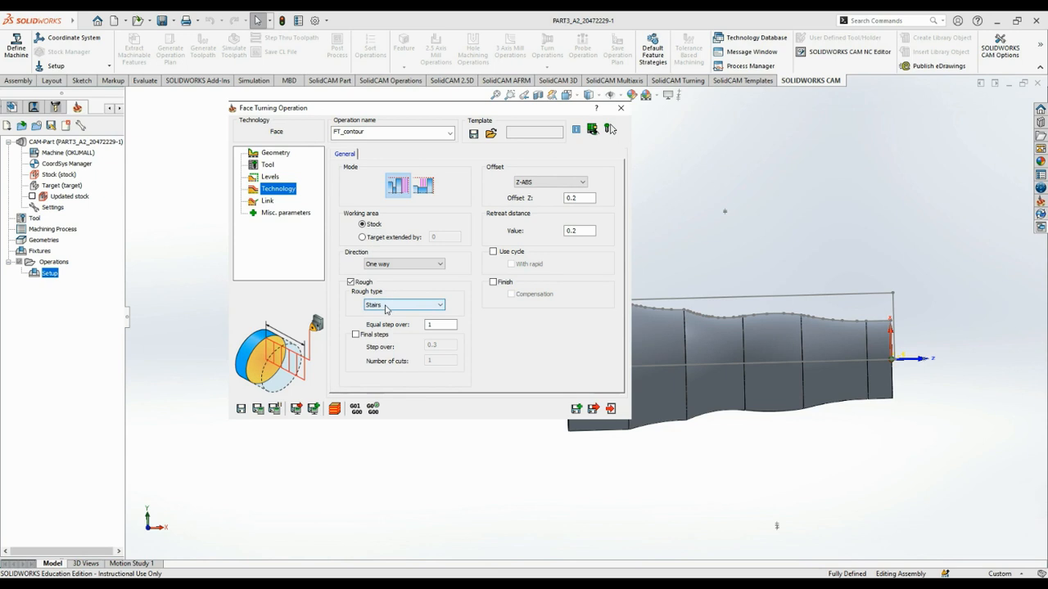
left_click(593, 409)
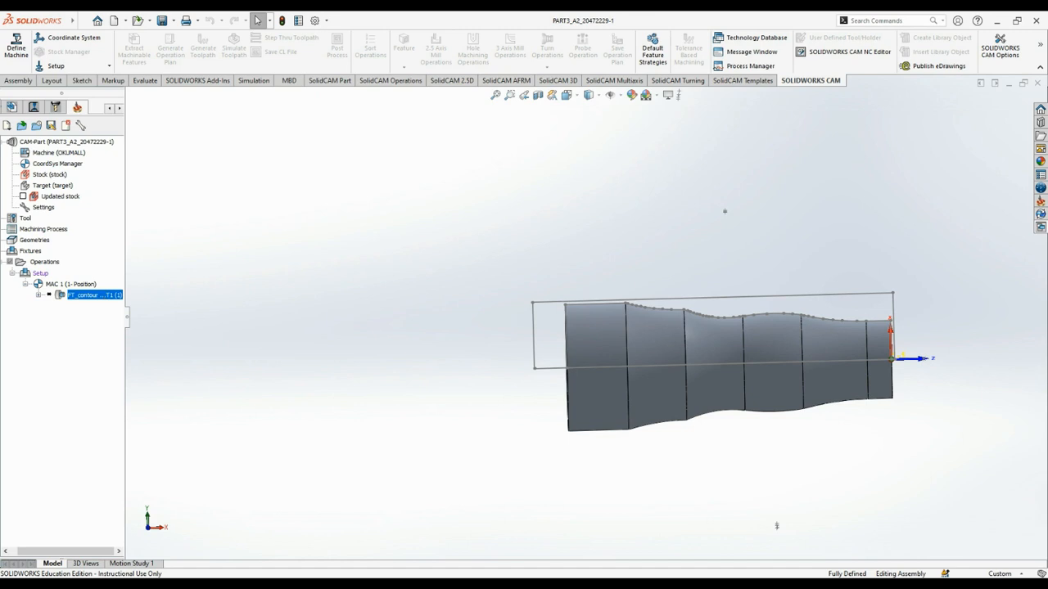
Inspect the facing toolpath at the shaft's small end and play its Host CAD simulation at the slowest speed.
scroll(917, 363, "down", 1)
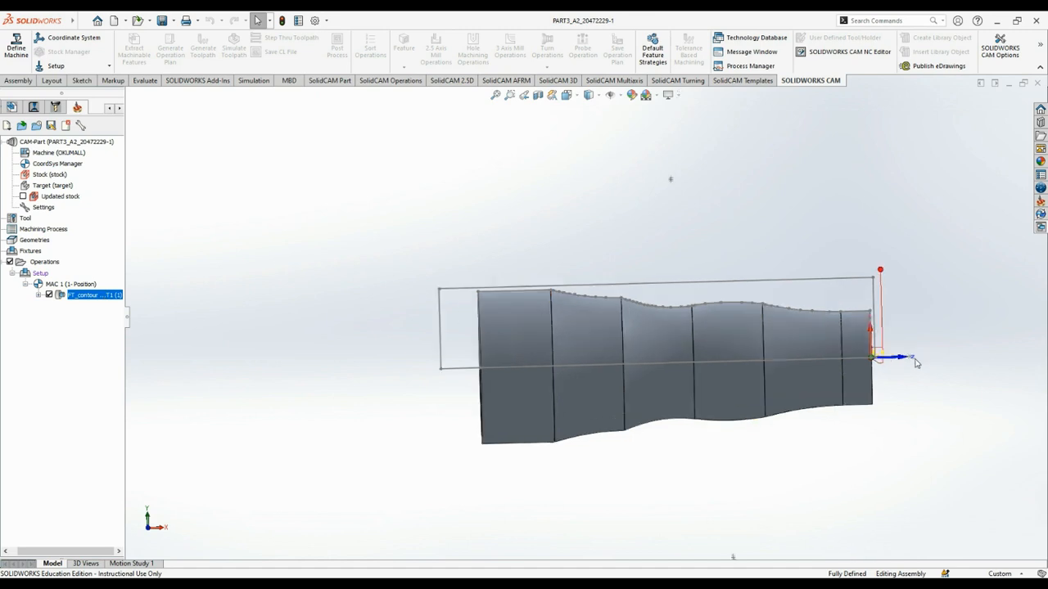
scroll(926, 355, "down", 4)
scroll(742, 326, "down", 1)
middle_click_drag(791, 311, 721, 292)
scroll(789, 301, "up", 3)
scroll(745, 297, "down", 1)
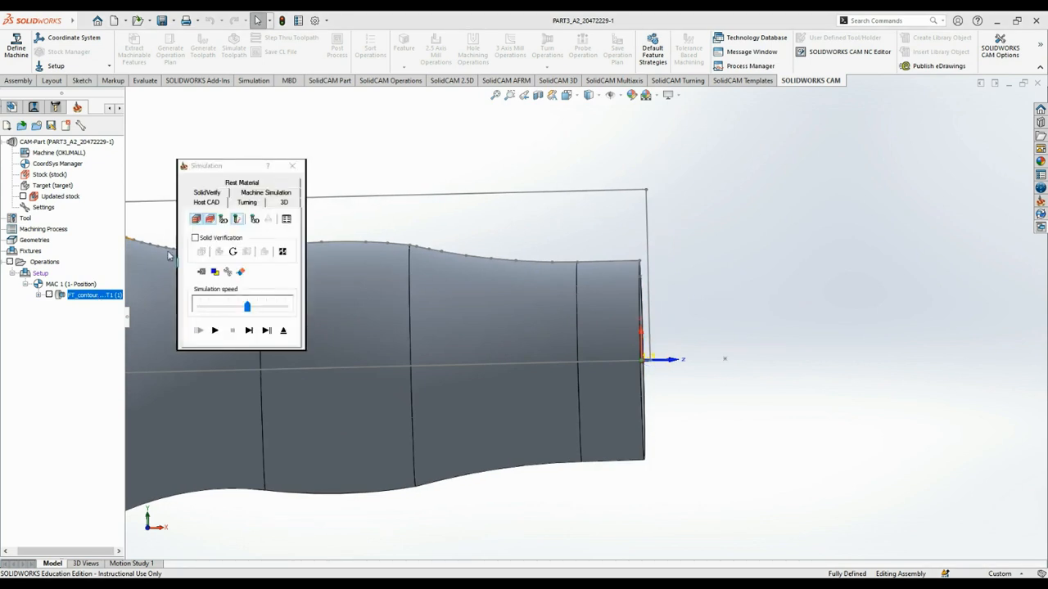
left_click(216, 332)
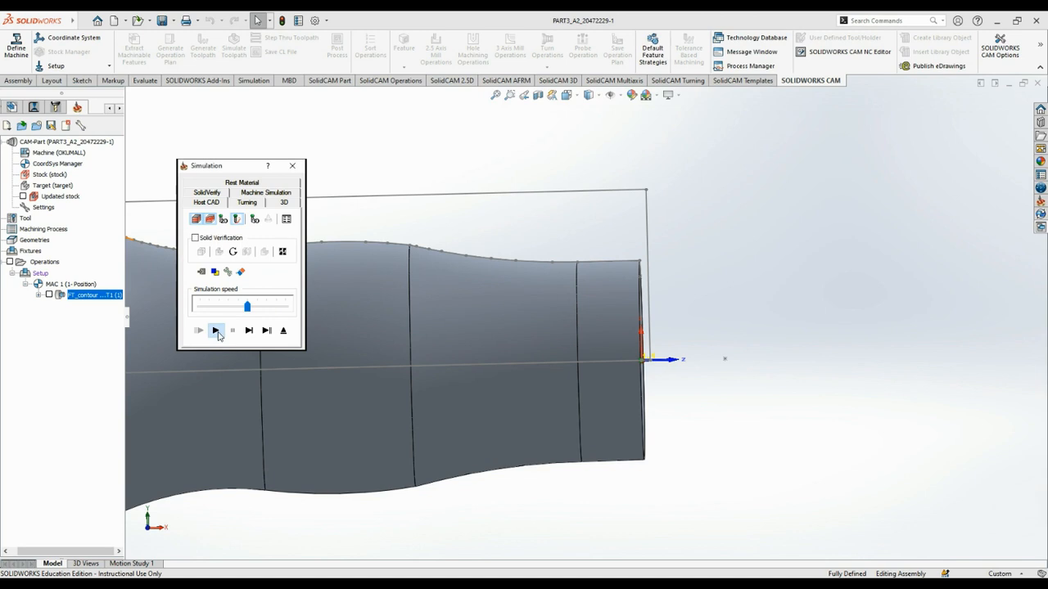
left_click_drag(247, 306, 199, 307)
left_click(214, 331)
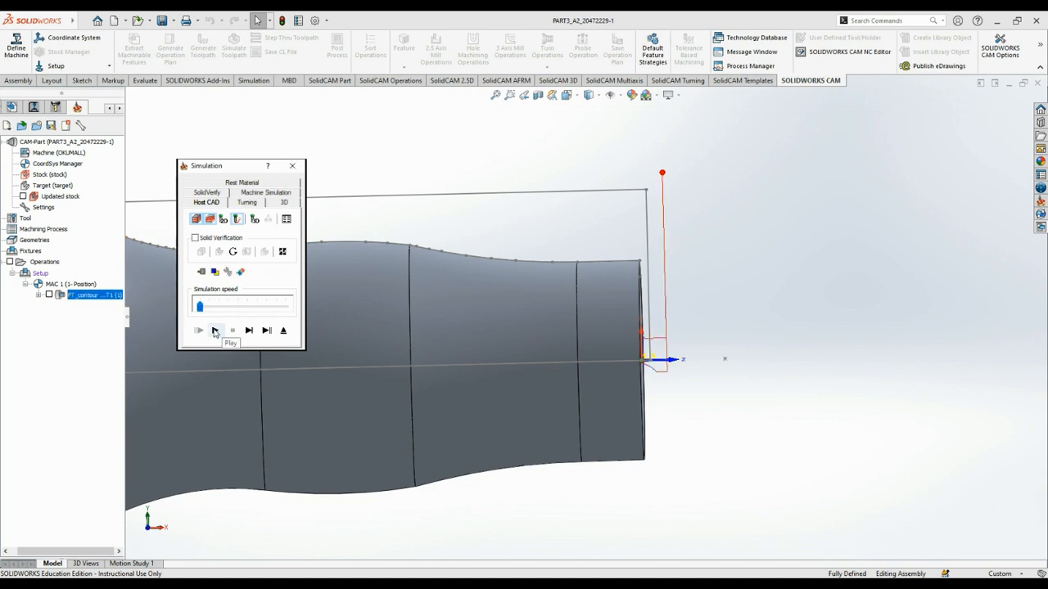
left_click(292, 167)
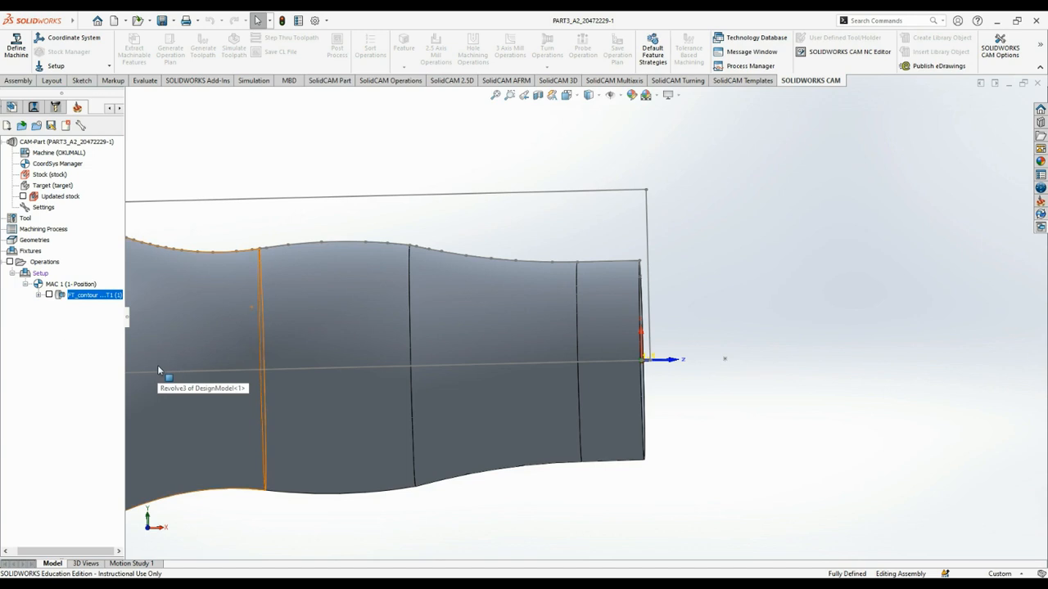
Display the face operation's toolpath, add a turning operation to the setup, and start a new wireframe geometry for it.
left_click(49, 295)
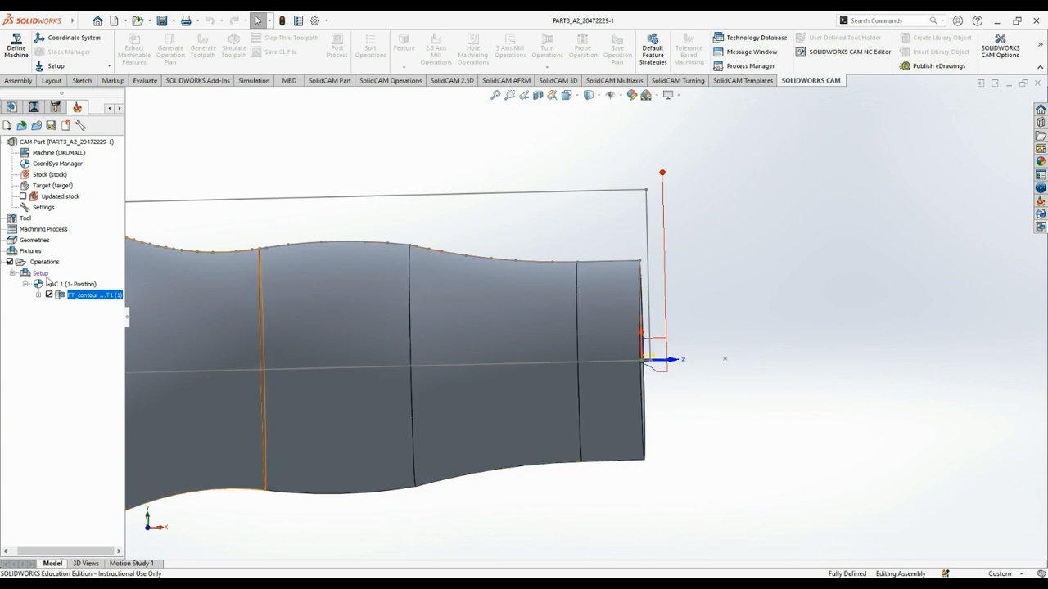
left_click(45, 275)
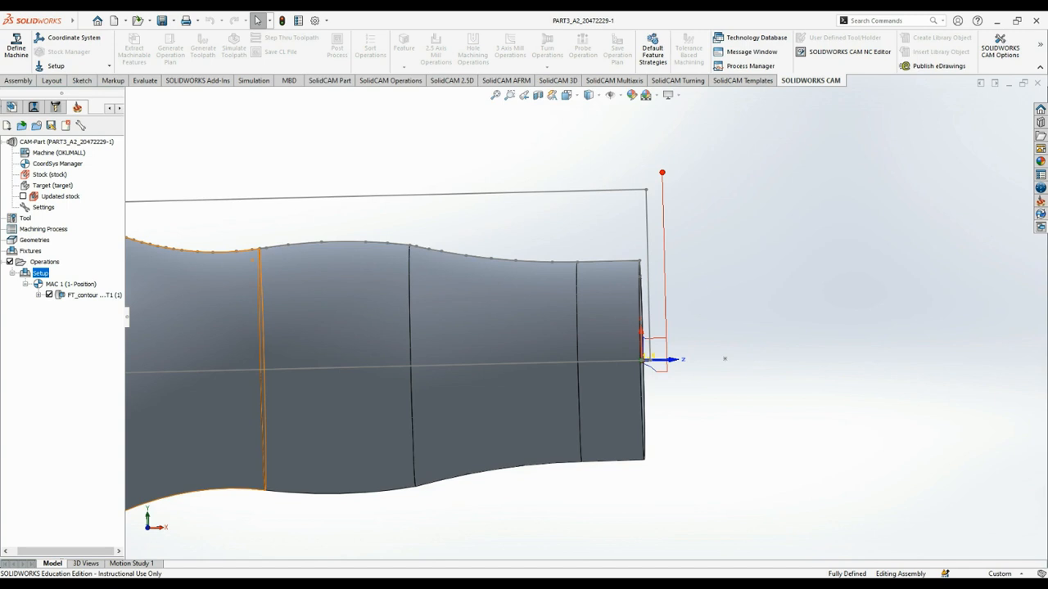
mouse_move(207, 394)
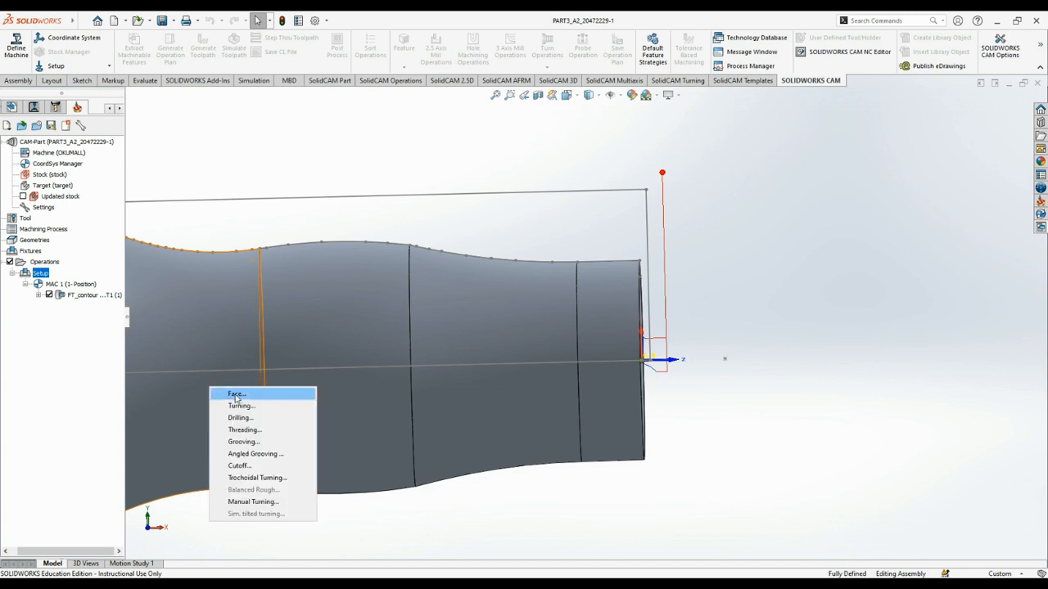
left_click(241, 405)
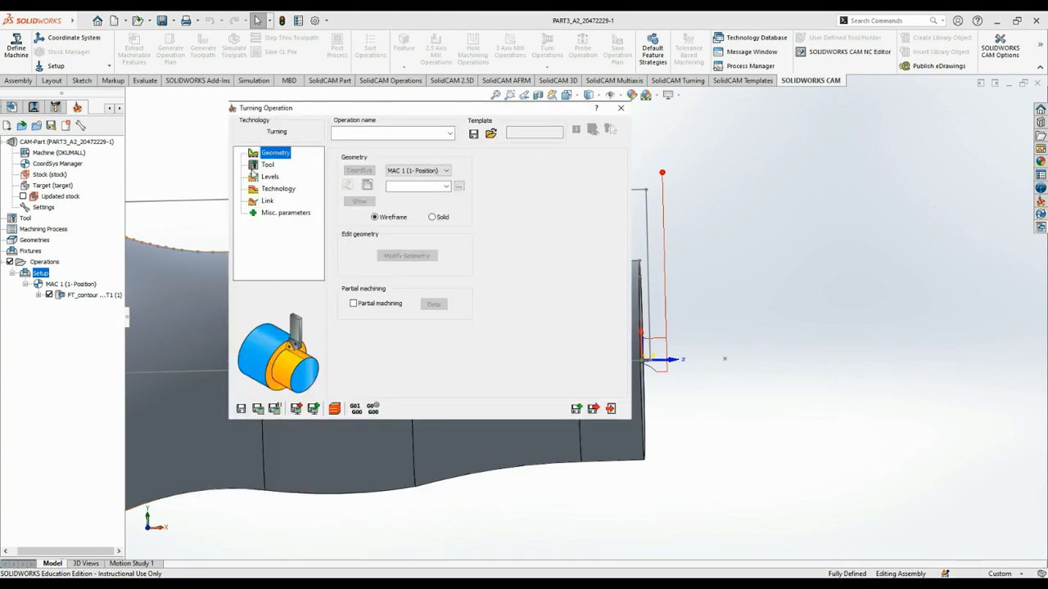
left_click(367, 185)
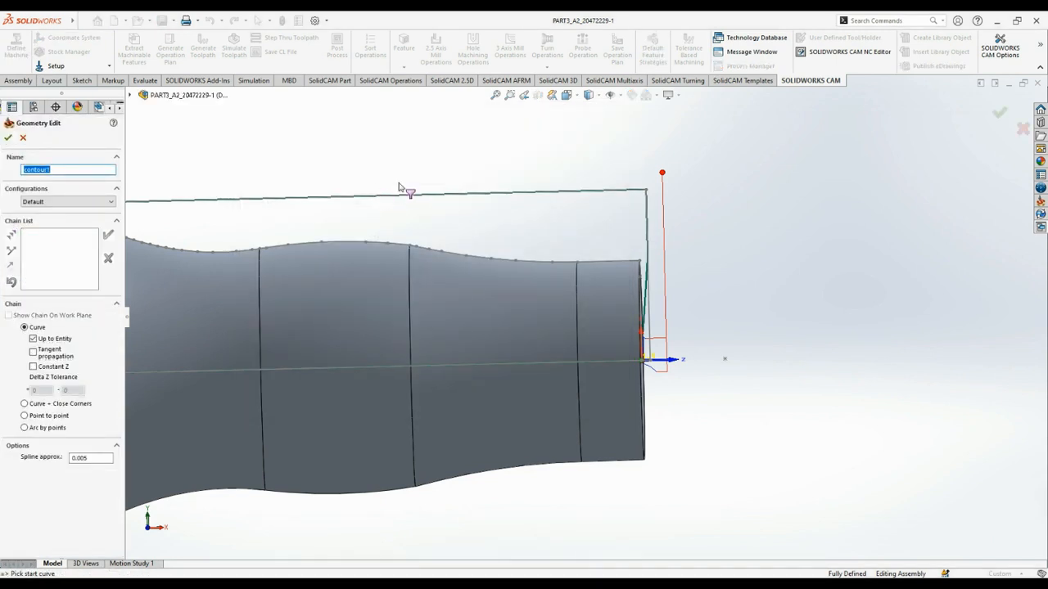
Define the turning geometry as a curve chain along the shaft's upper profile, from the small-end segment to the large-end segment, and accept it.
left_click(610, 261)
key("z")
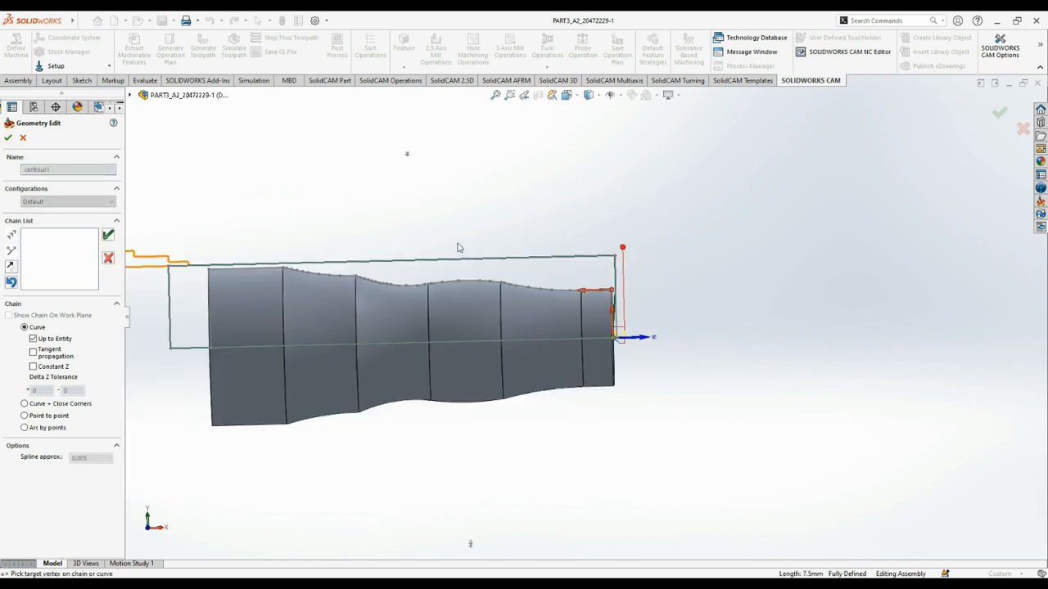
scroll(247, 267, "down", 3)
left_click(326, 271)
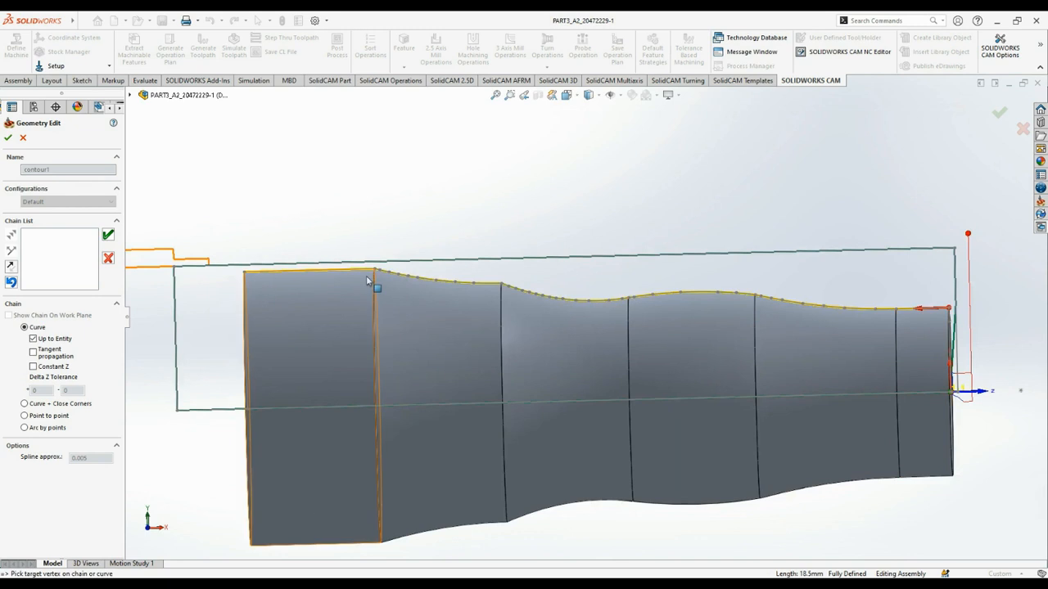
left_click(108, 234)
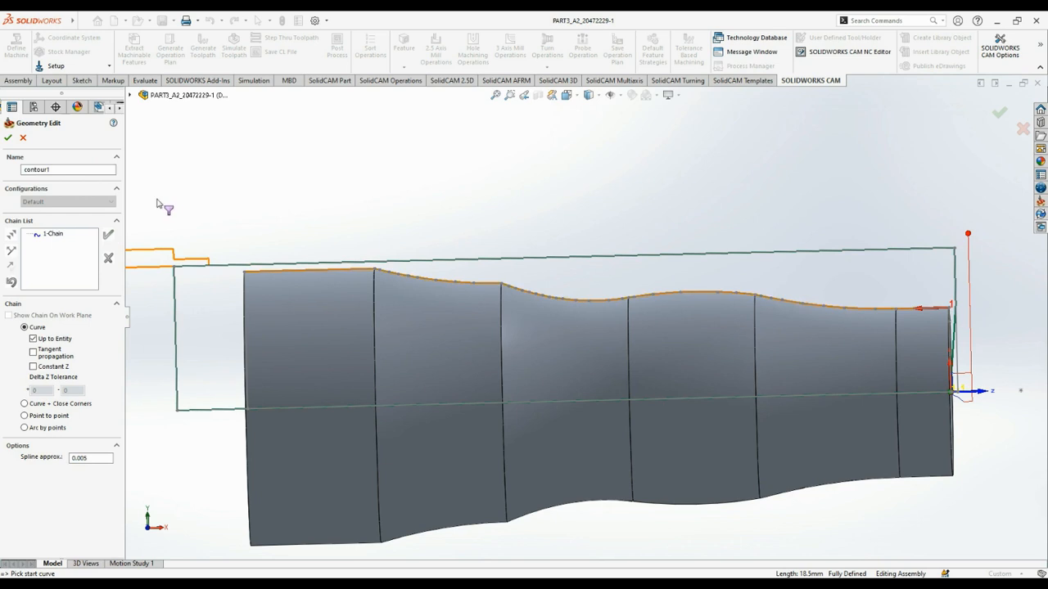
left_click(9, 138)
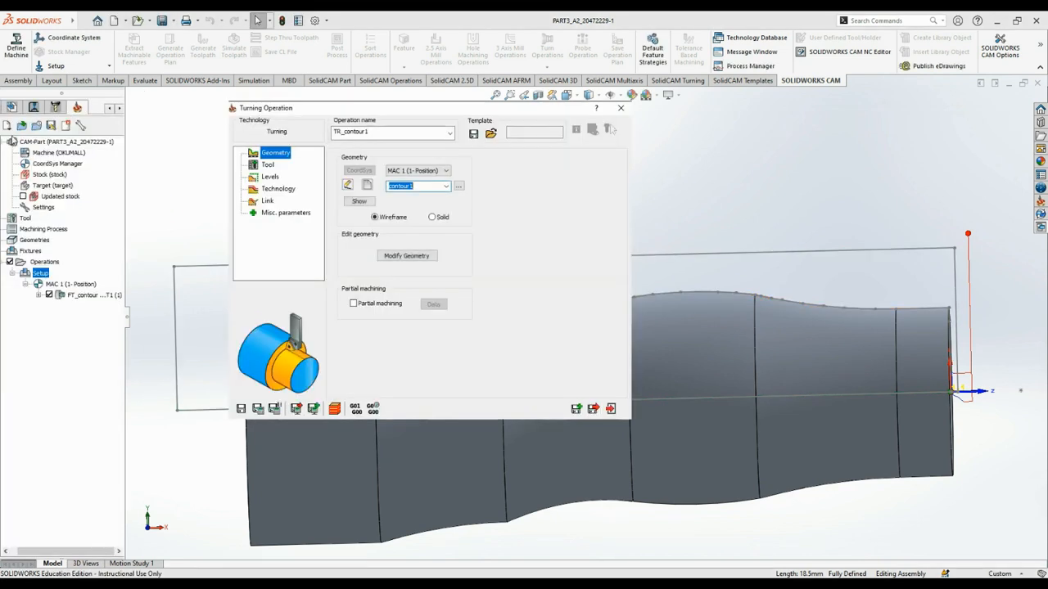
Assign external turning tool 1 to the turning operation, review its levels and rough technology settings, and save and calculate it.
left_click(269, 166)
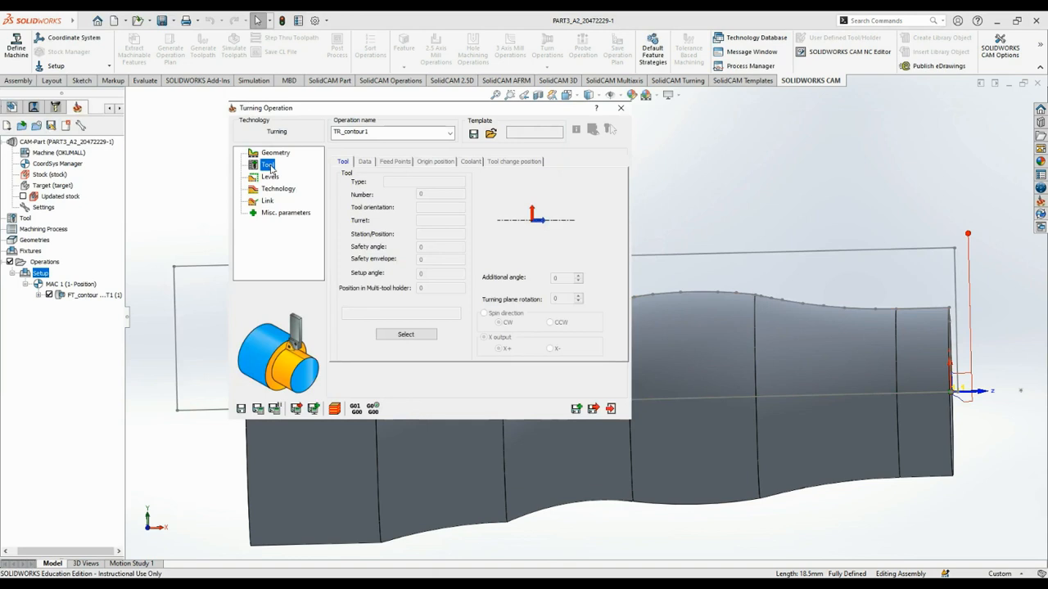
left_click(383, 334)
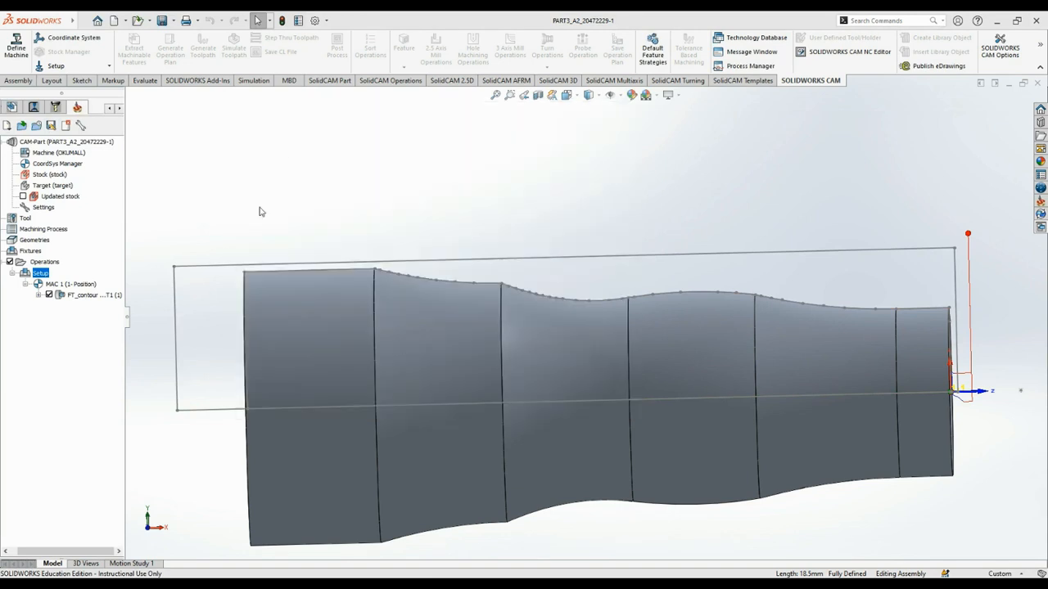
double_click(319, 247)
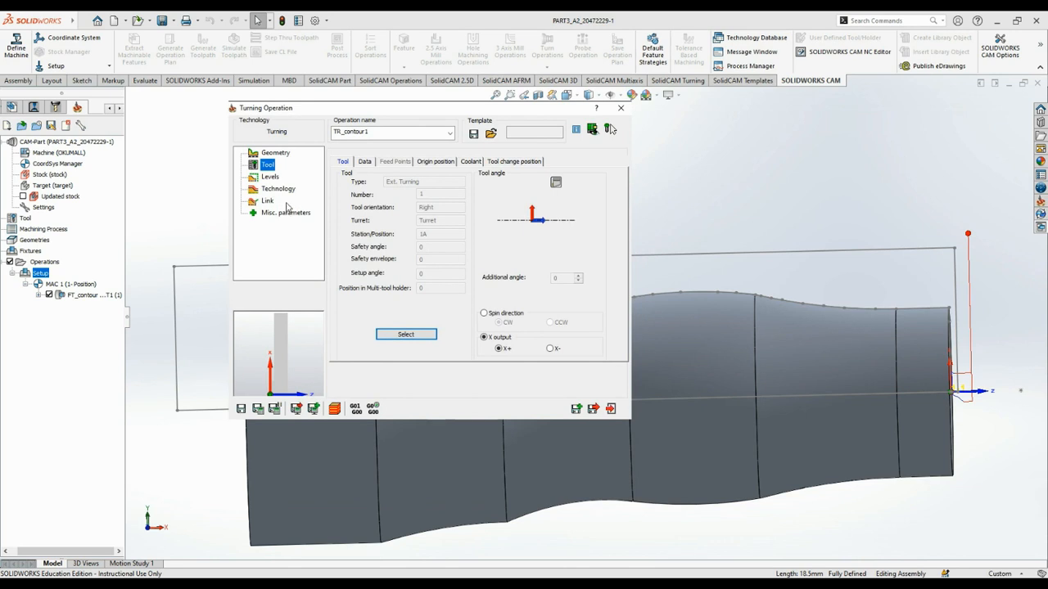
left_click(272, 178)
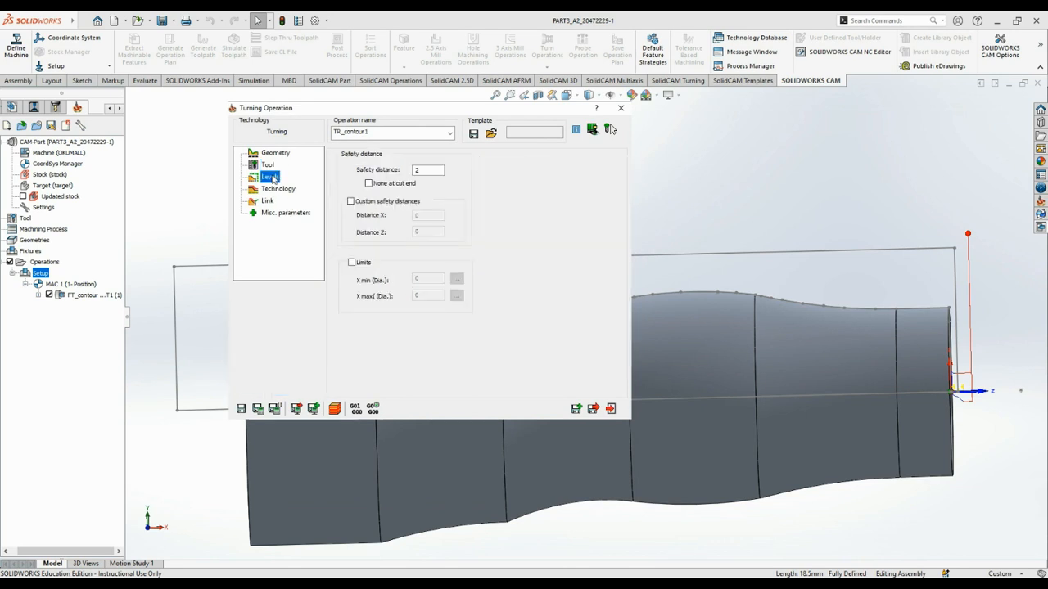
left_click(276, 190)
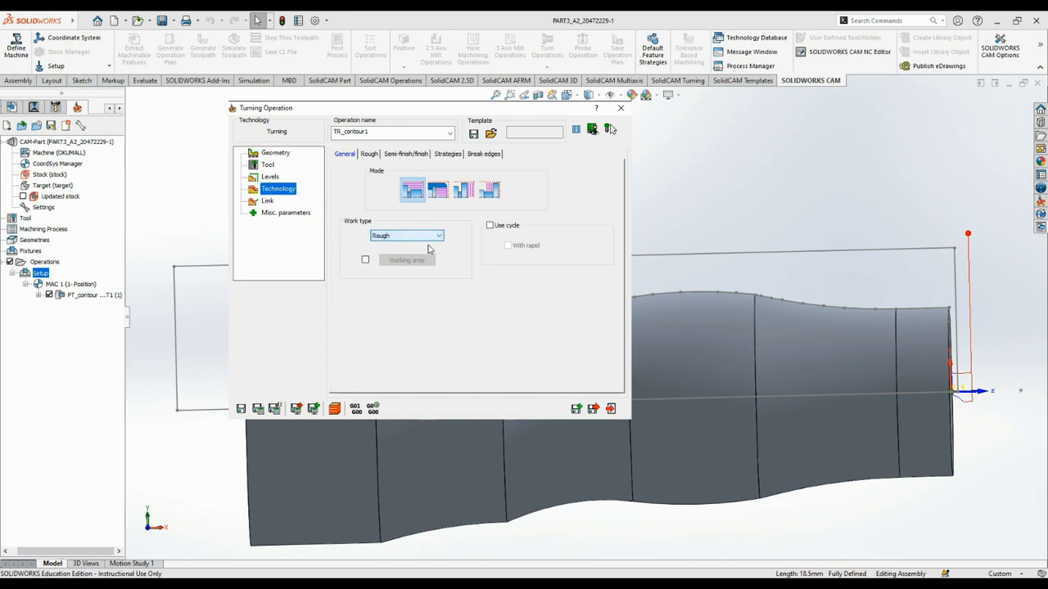
left_click(593, 409)
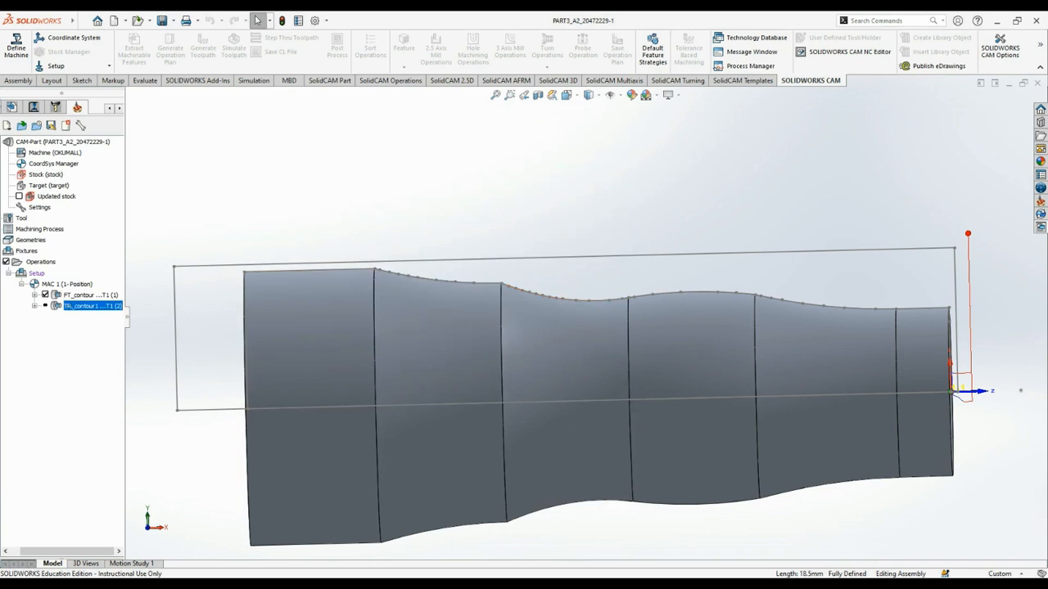
Inspect the contour turning toolpath along the shaft and play its Host CAD simulation, raising the simulation speed partway.
left_click(45, 305)
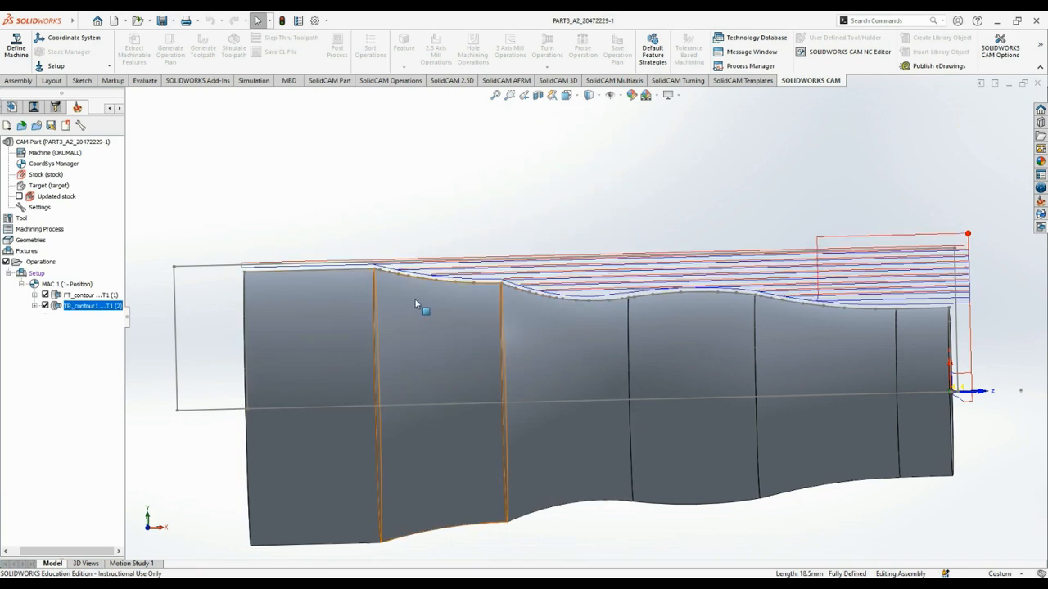
scroll(545, 283, "up", 2)
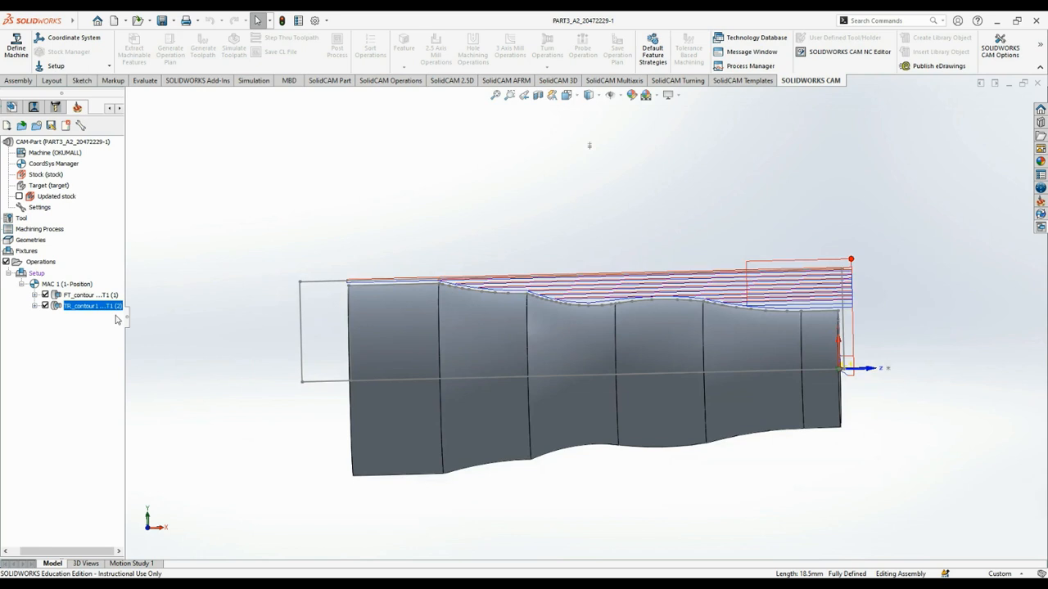
left_click(140, 254)
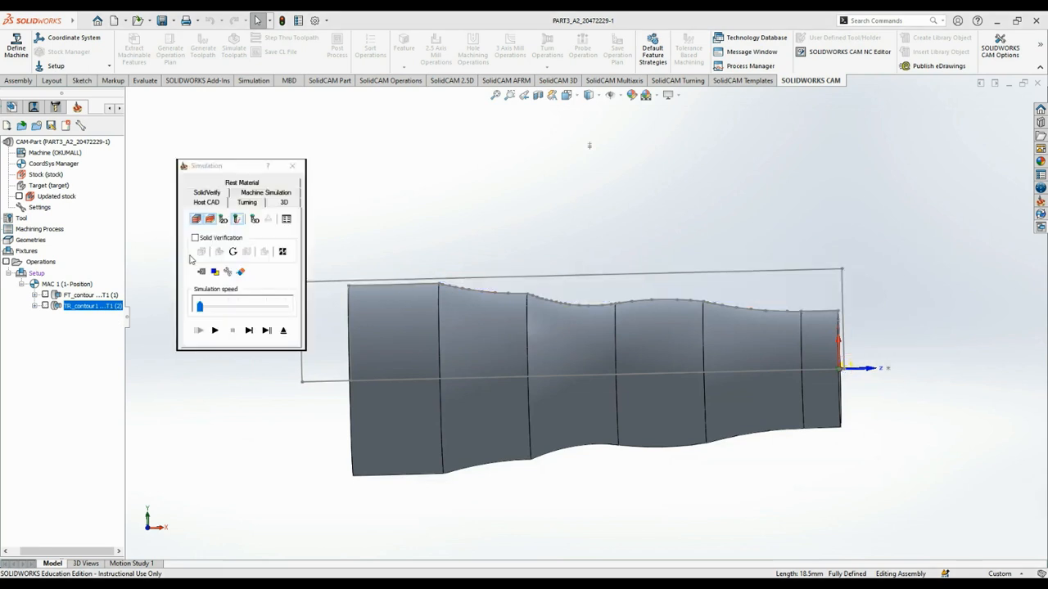
left_click(214, 330)
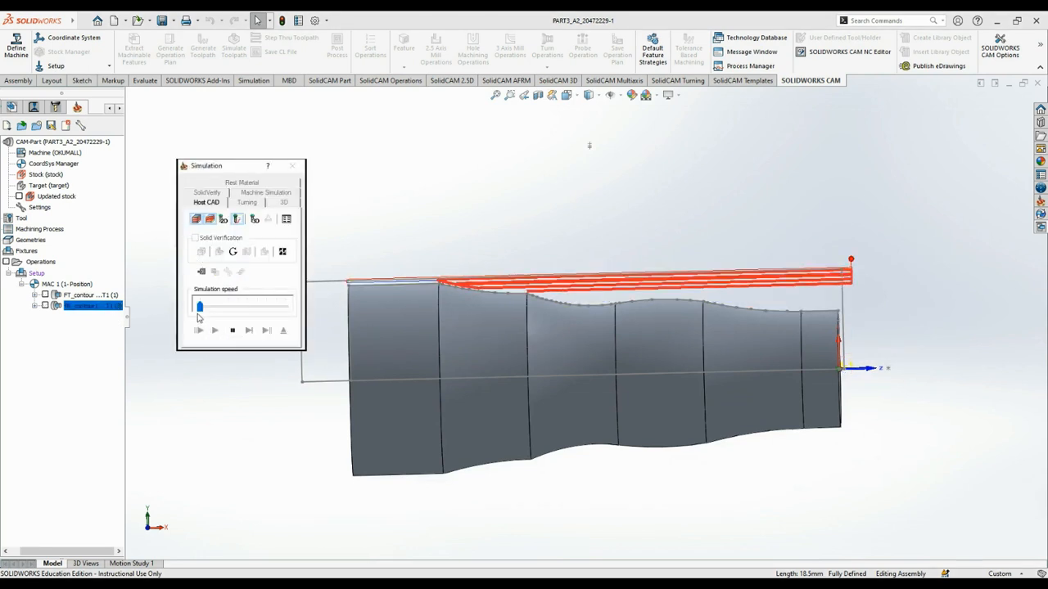
left_click_drag(200, 307, 254, 317)
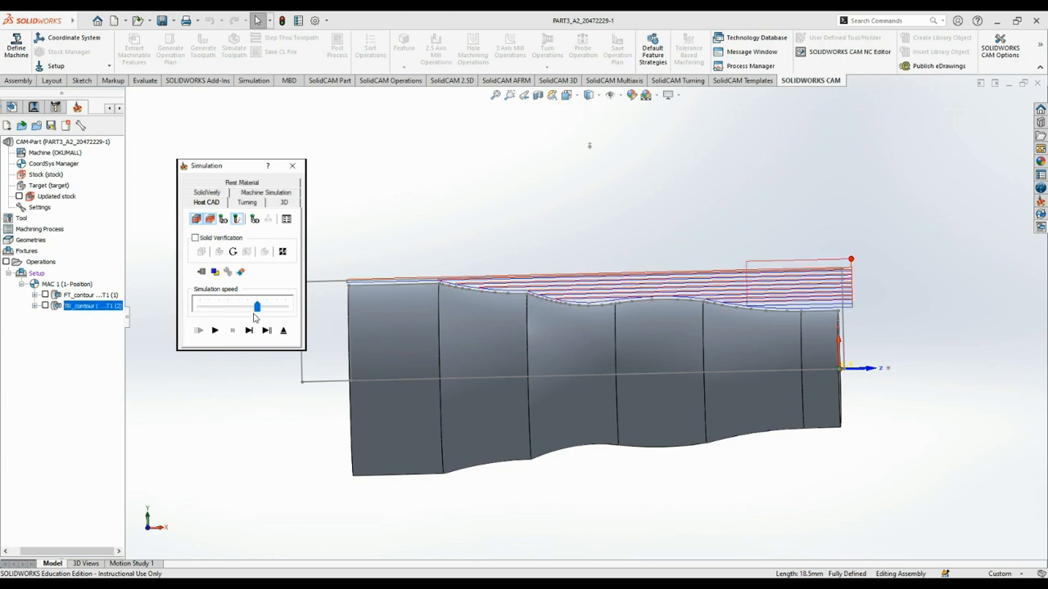
left_click(226, 371)
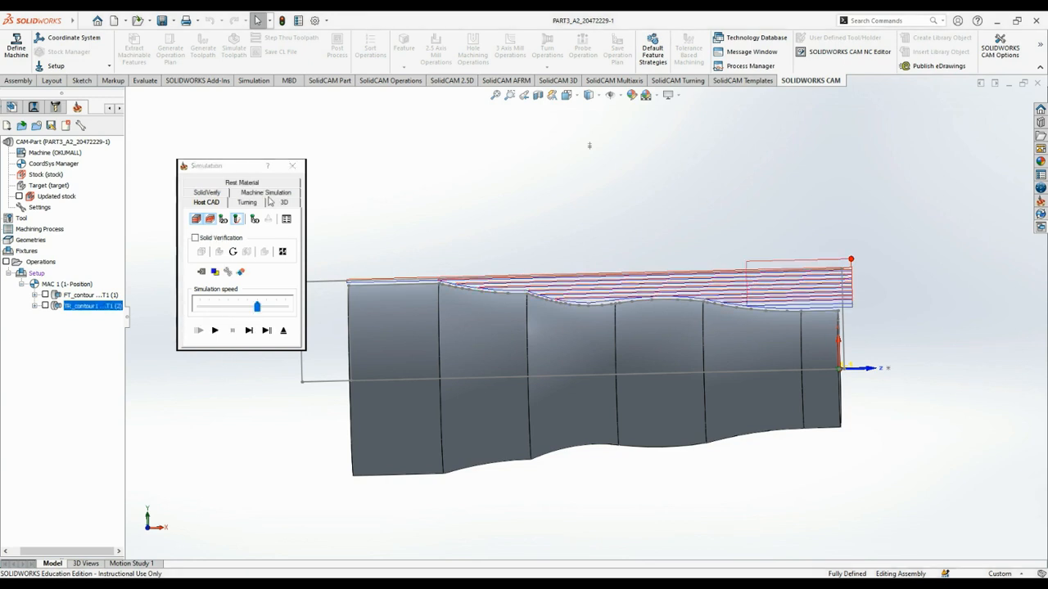
left_click(292, 166)
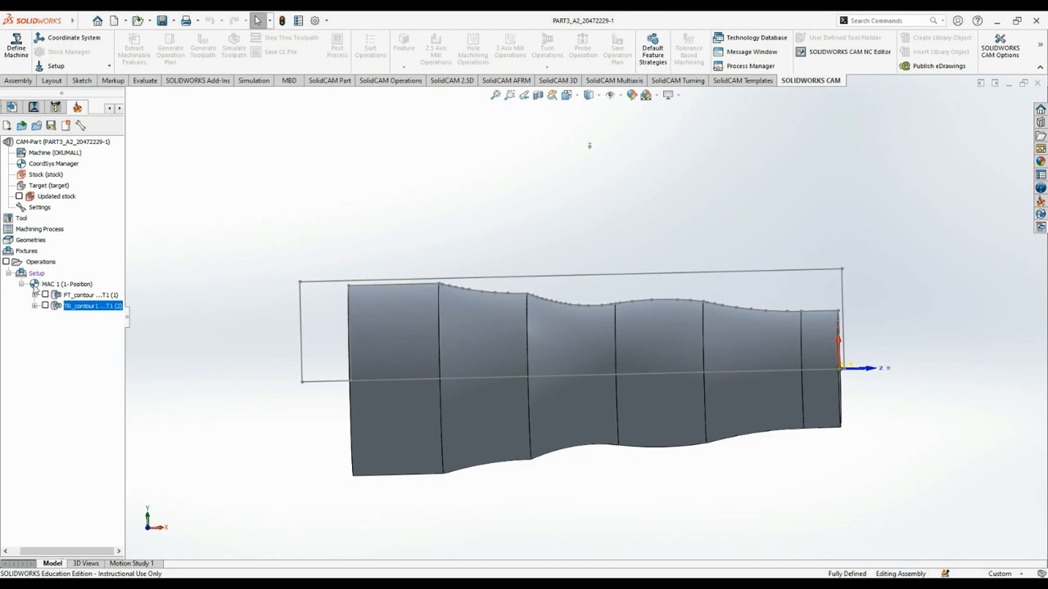
Add a second turning operation to the setup and start a new wireframe geometry for it.
left_click(38, 274)
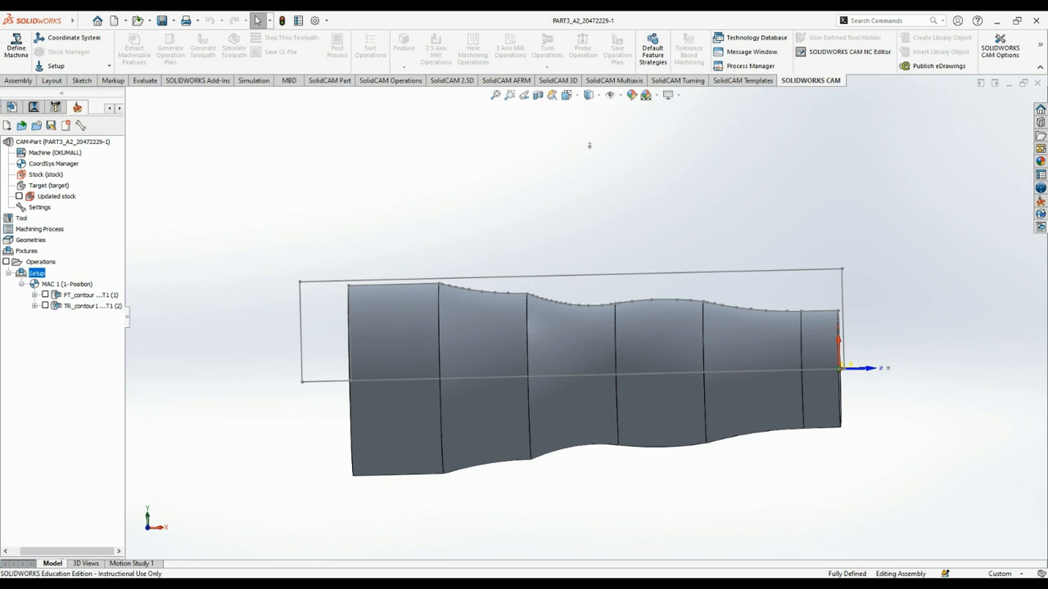
mouse_move(176, 393)
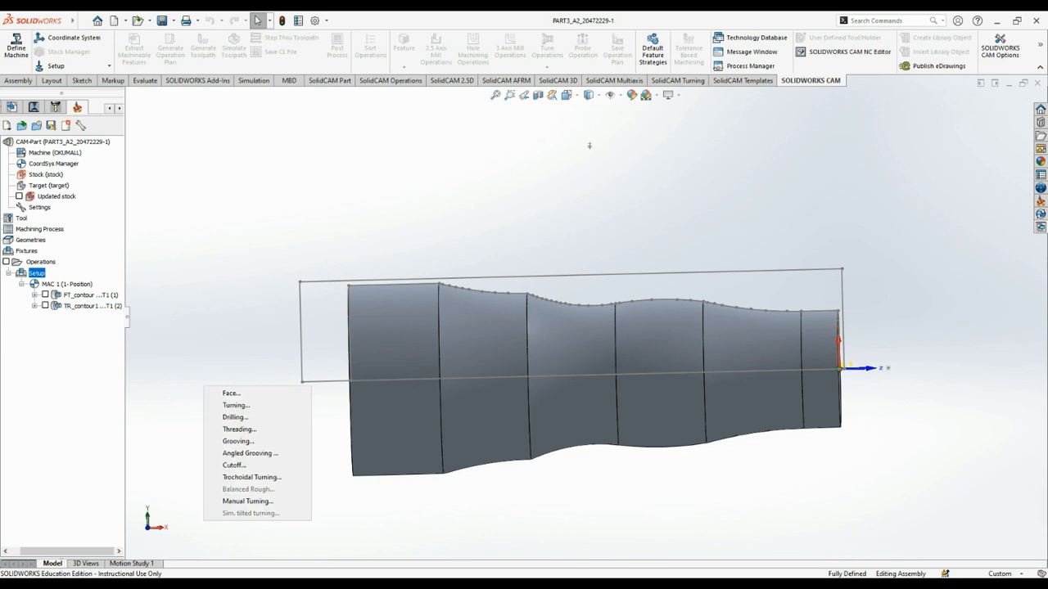
left_click(251, 409)
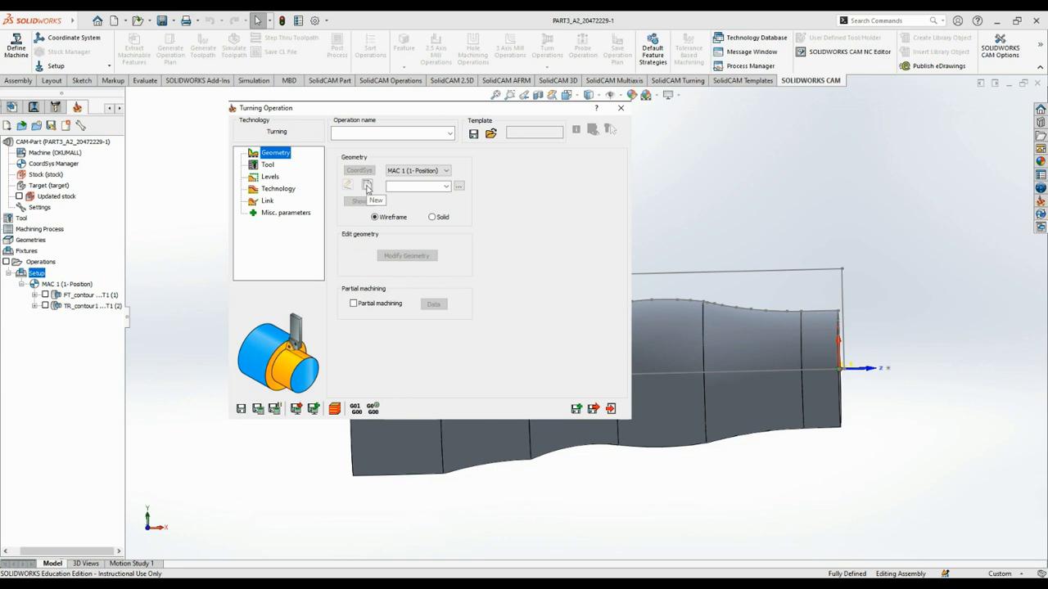
left_click(367, 187)
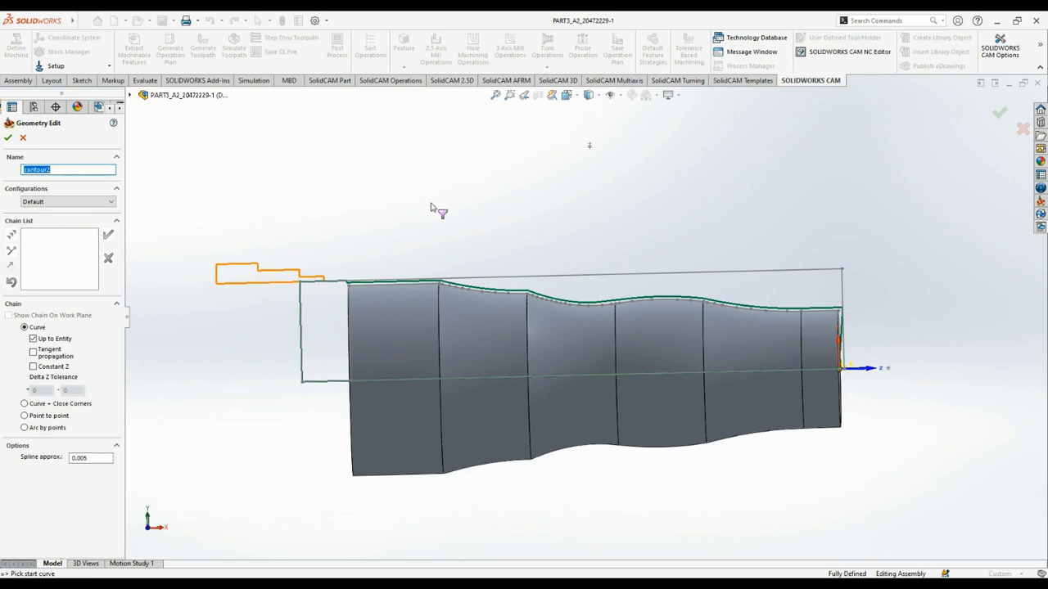
Define the second turning operation's geometry as a curve chain along the full upper shaft profile, starting at the small end, and accept it.
left_click(826, 316)
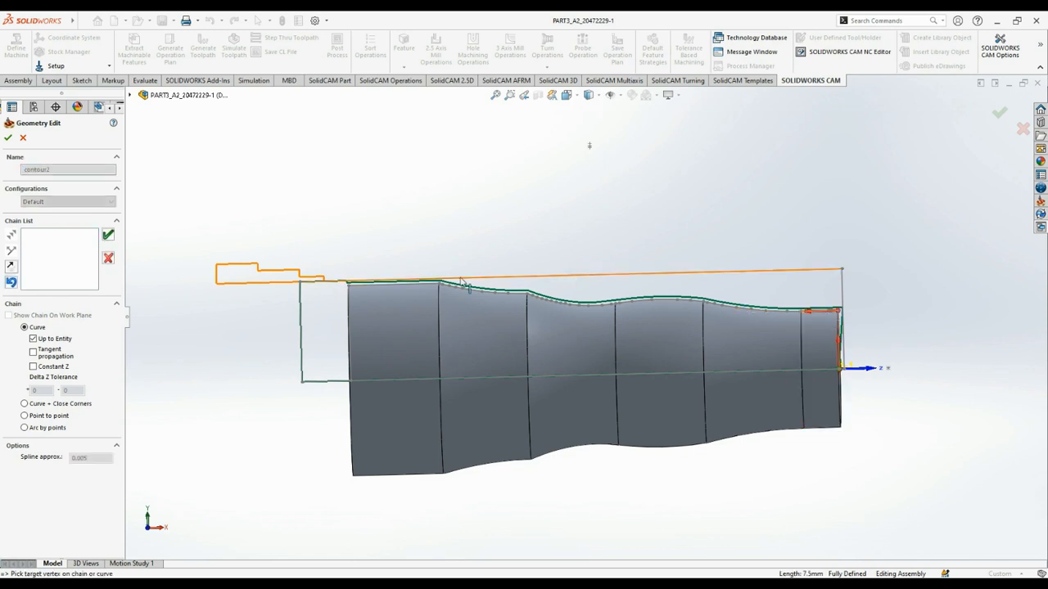
left_click(403, 285)
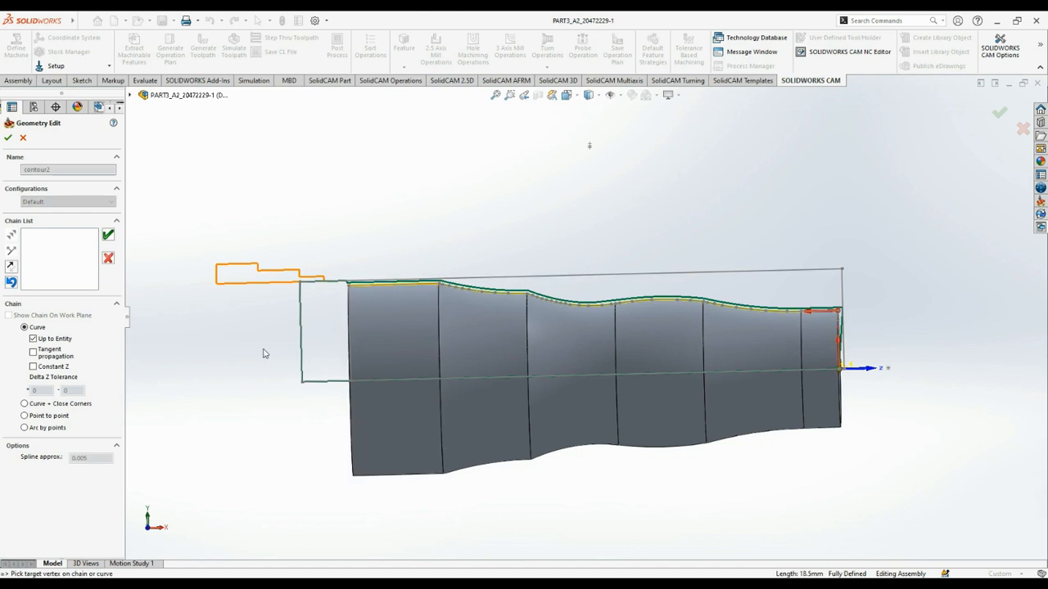
left_click(109, 235)
left_click(8, 138)
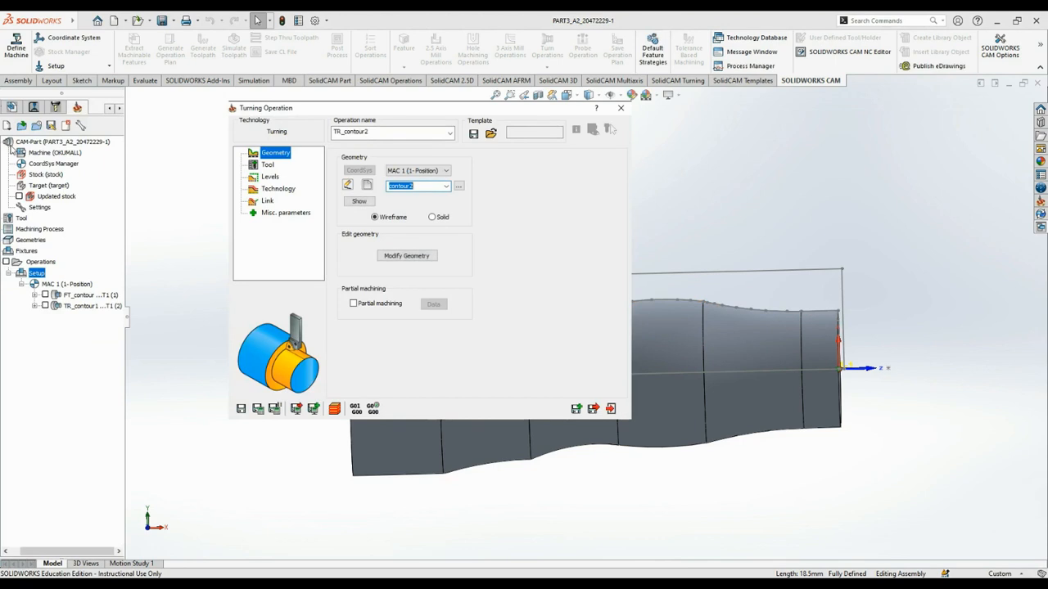
Assign external turning tool 1 to the second turning operation, and save and calculate it.
left_click(267, 165)
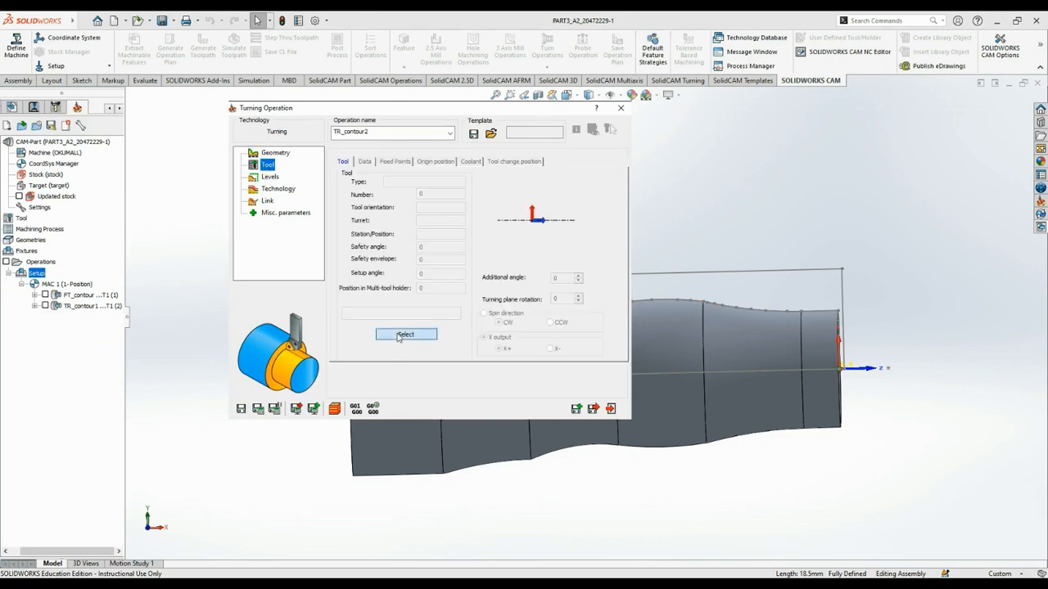
left_click(403, 335)
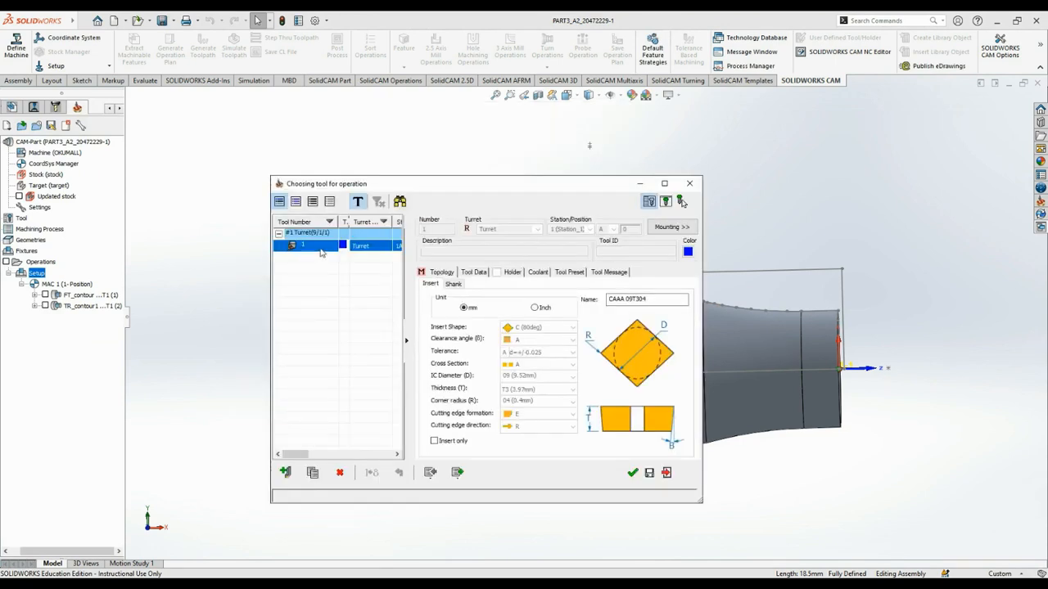
double_click(322, 246)
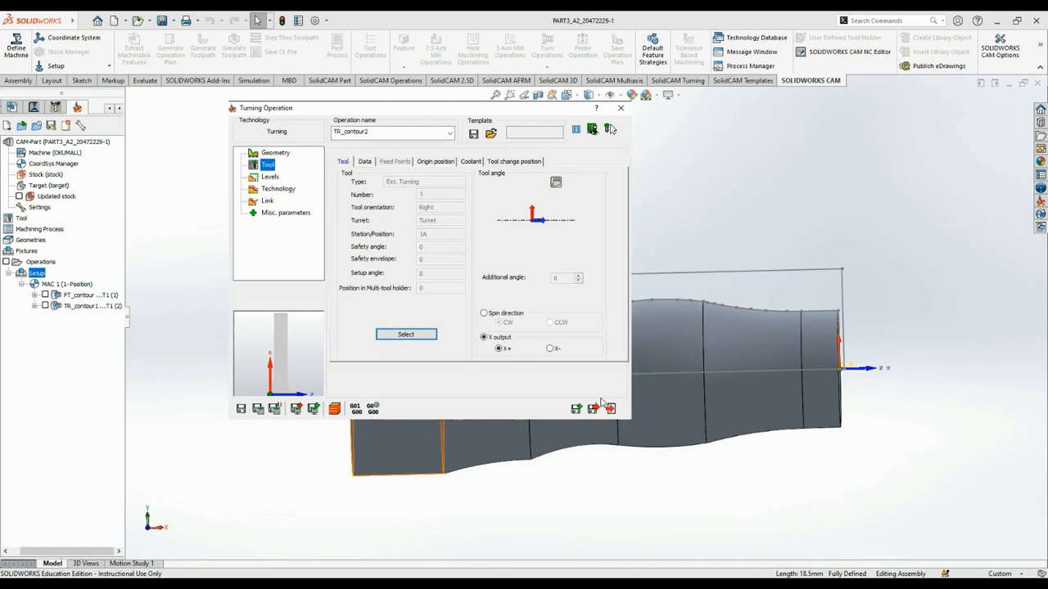
left_click(594, 409)
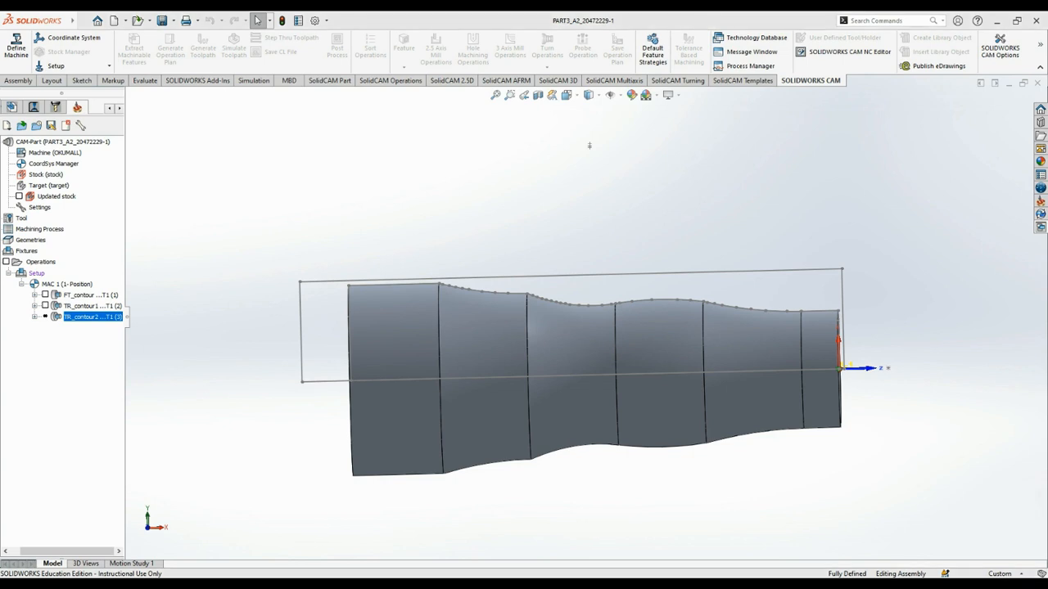
Confirm the deletion of the TR_contour2 turning operation.
left_click(458, 314)
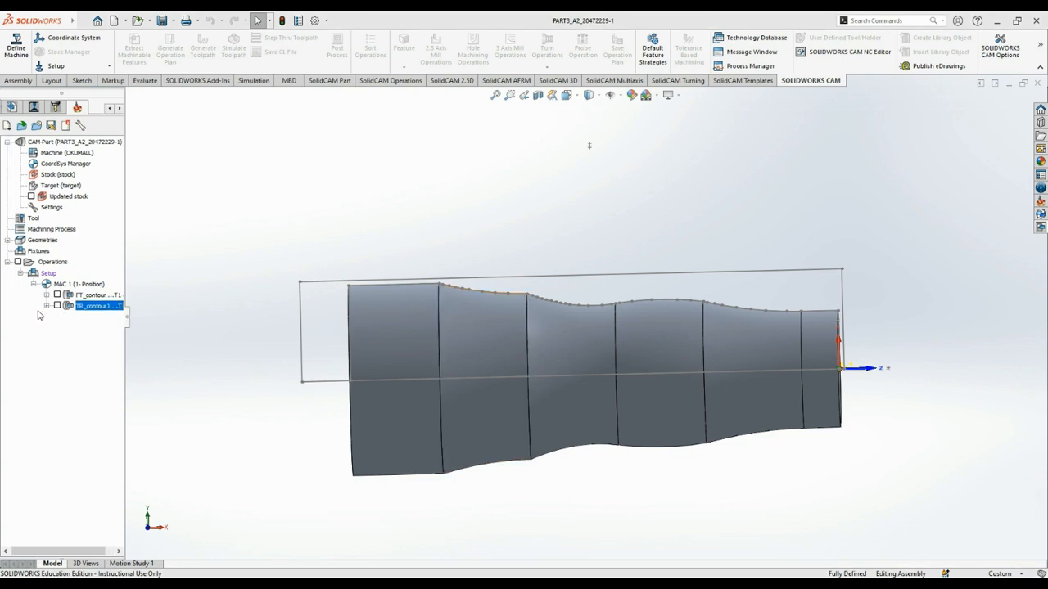
Add a new turning operation to the machining setup.
left_click(50, 277)
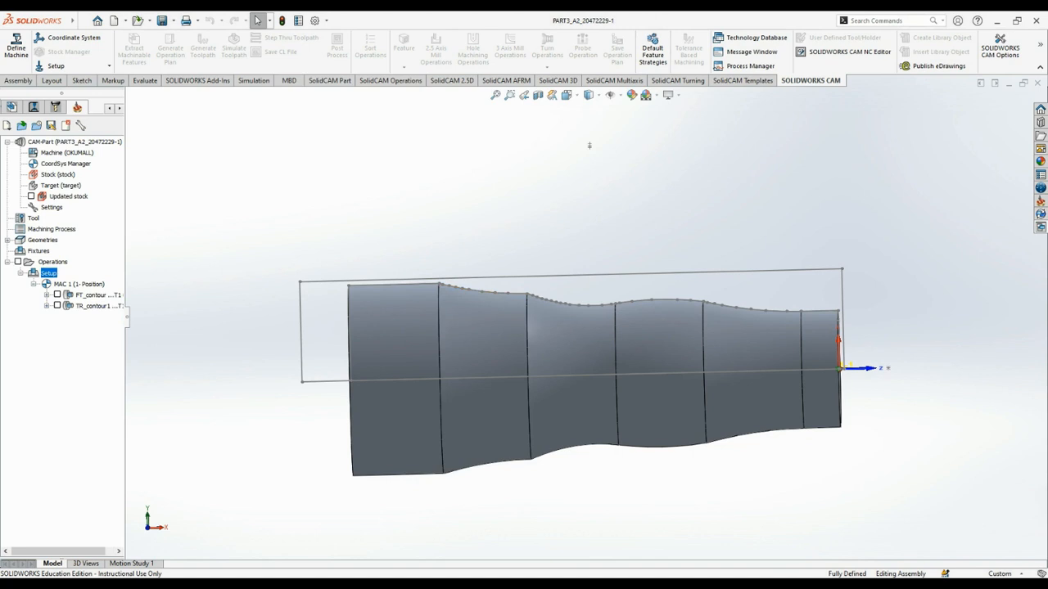
mouse_move(155, 397)
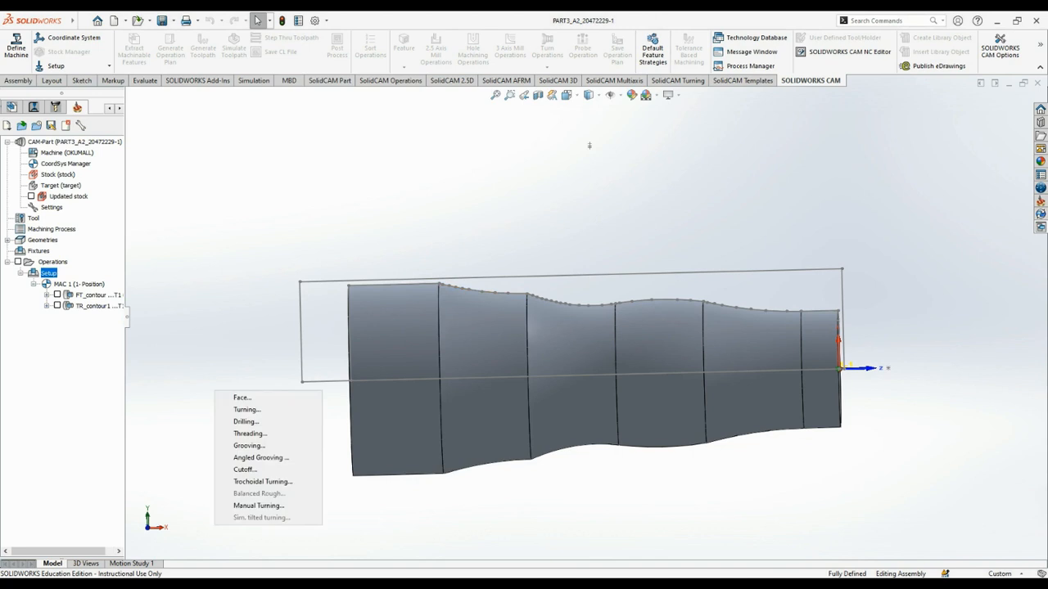
left_click(271, 411)
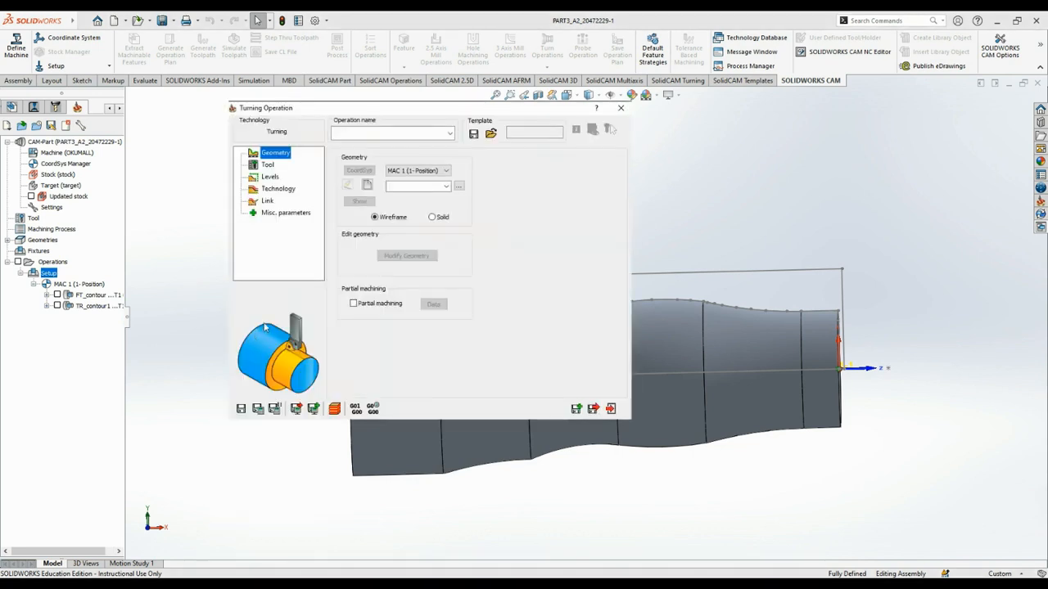
left_click(367, 186)
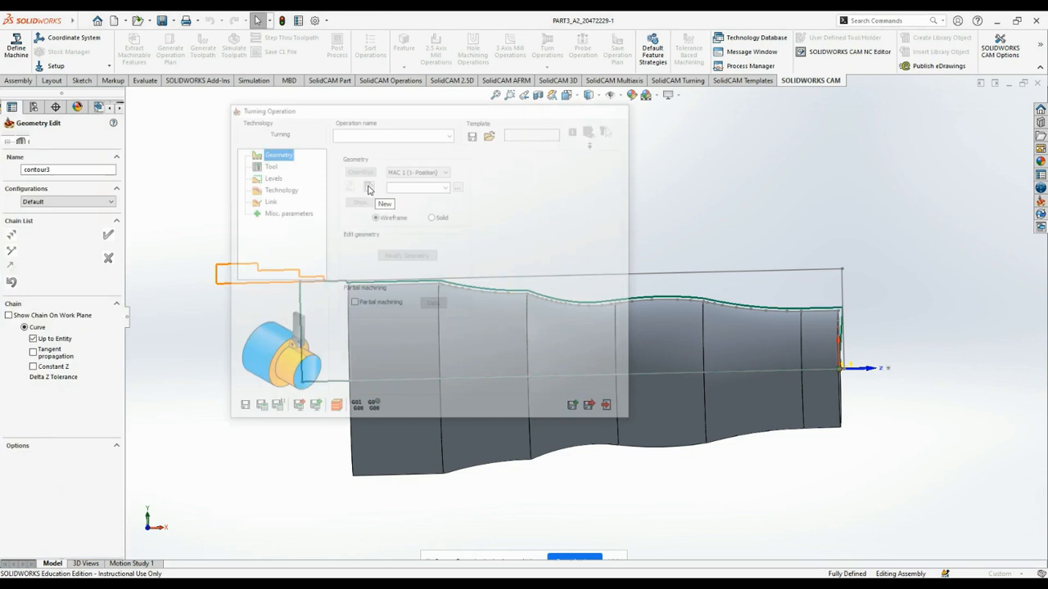
left_click(821, 313)
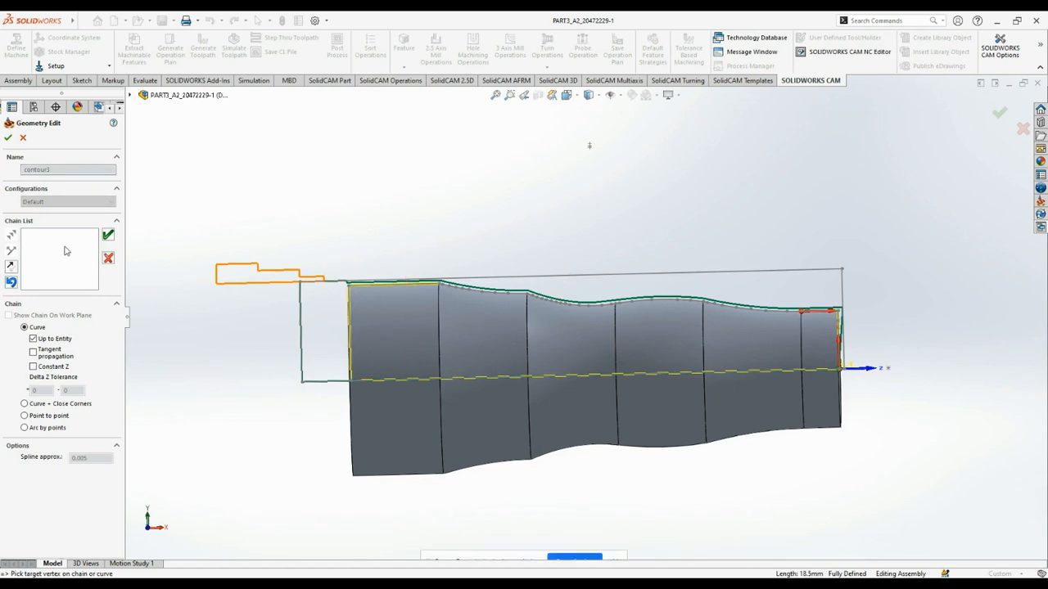
left_click(107, 235)
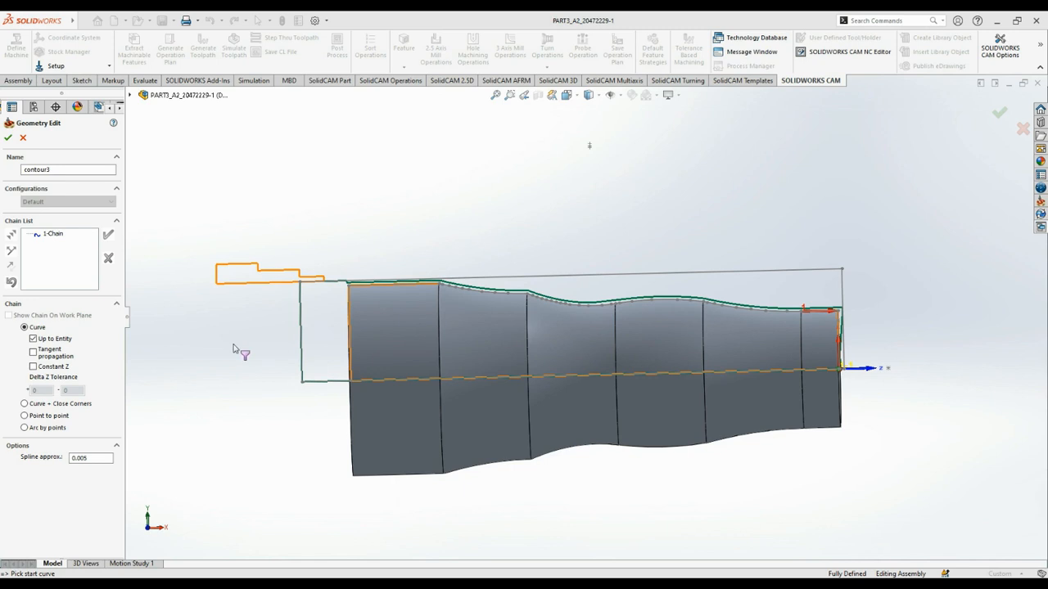
left_click(51, 235)
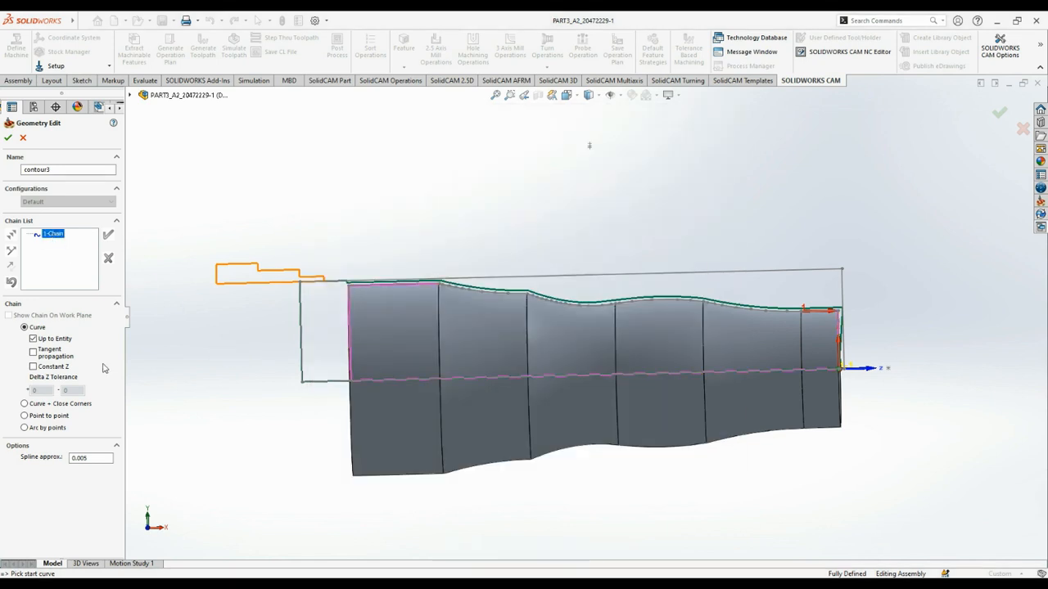
left_click(433, 307)
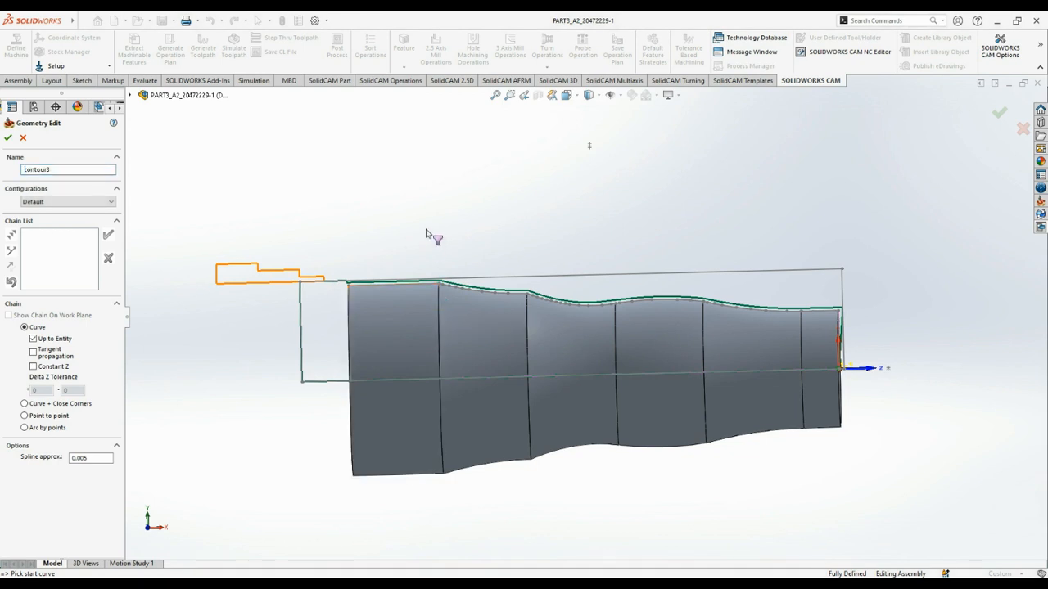
left_click(815, 310)
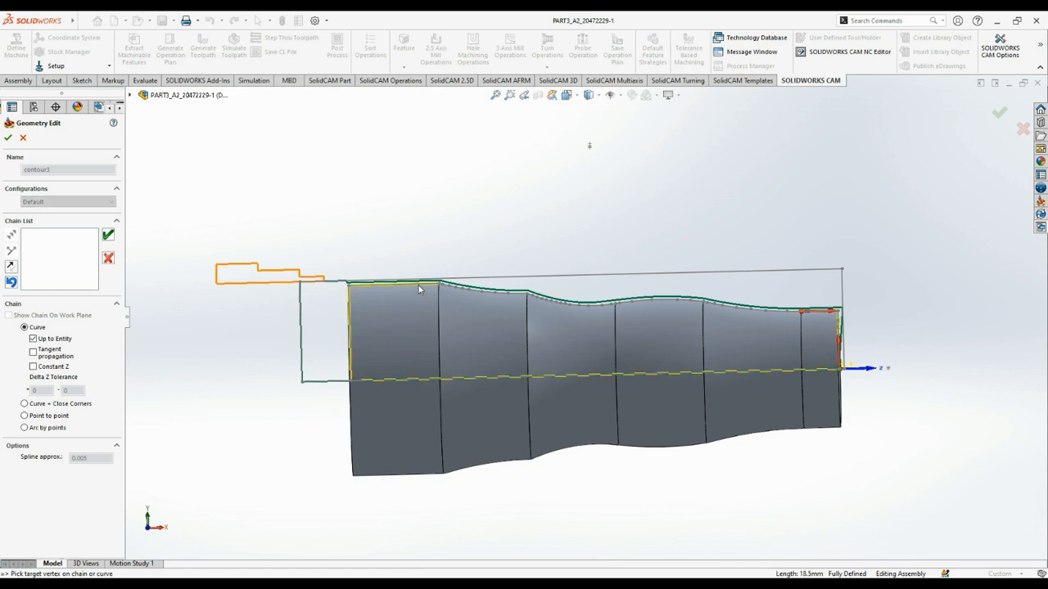
left_click(482, 379)
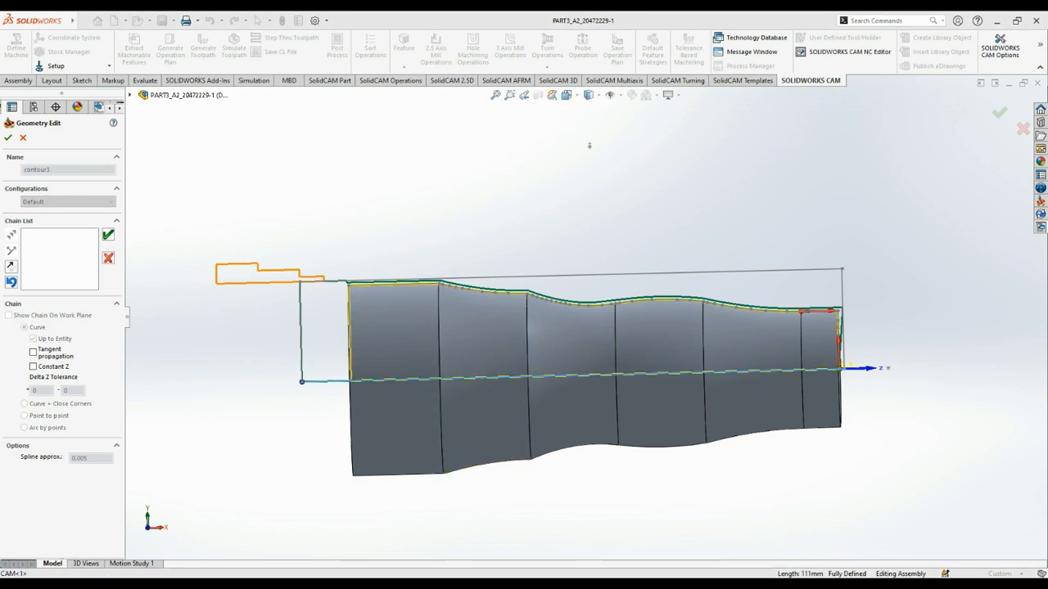
right_click(408, 308)
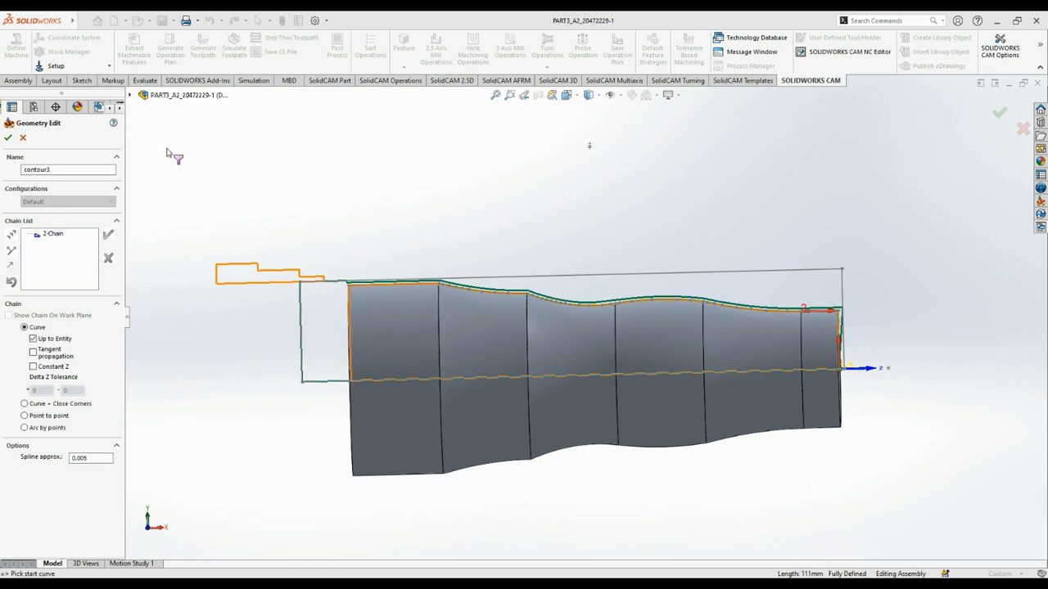
left_click(22, 139)
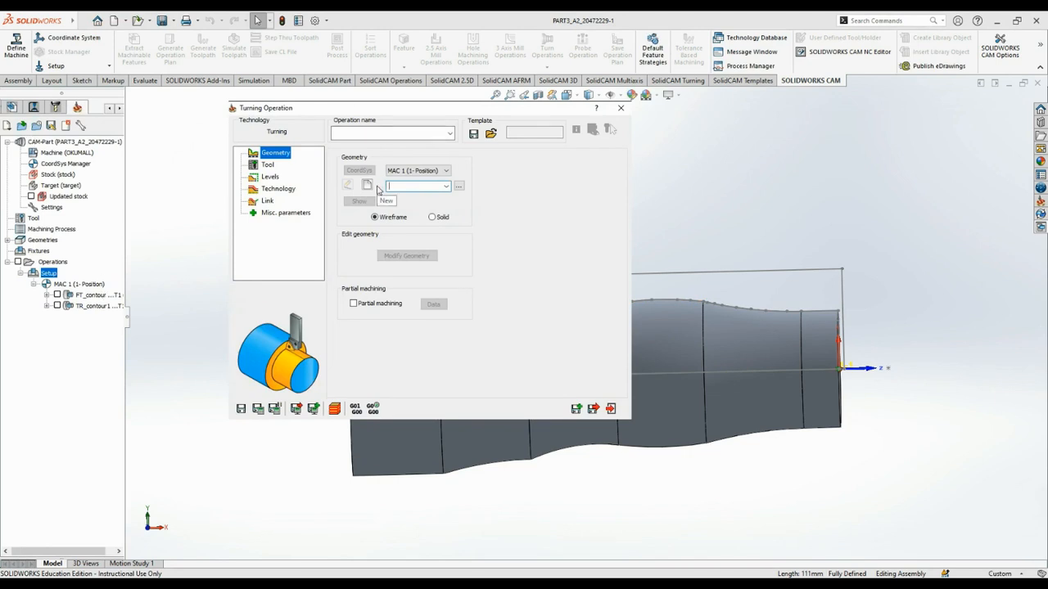
Create geometry contour3 as a curve chain running around the upper half of the shaft profile from the small end, and accept it.
left_click(366, 186)
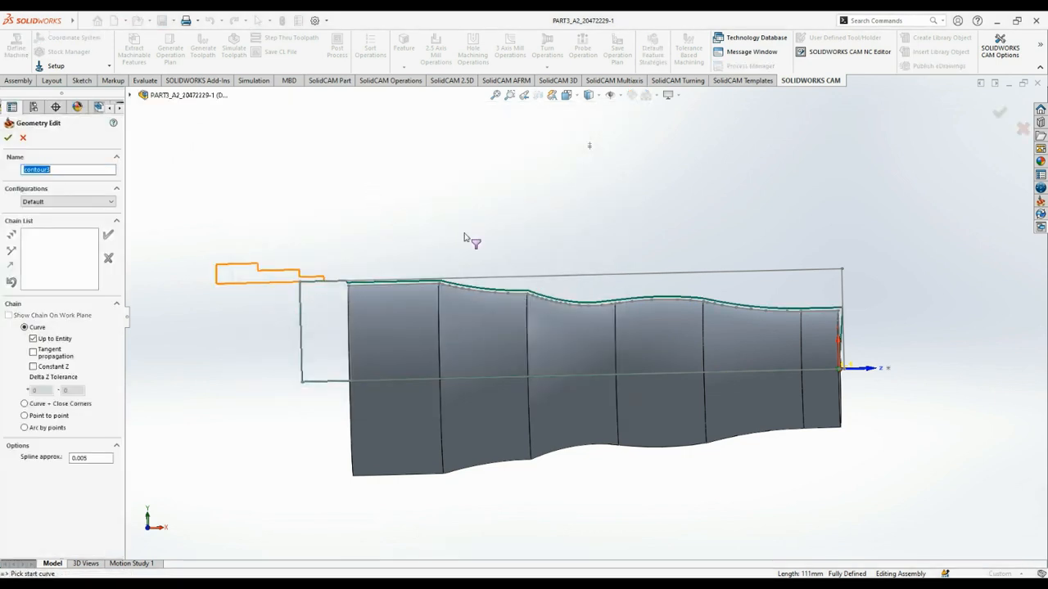
left_click(821, 312)
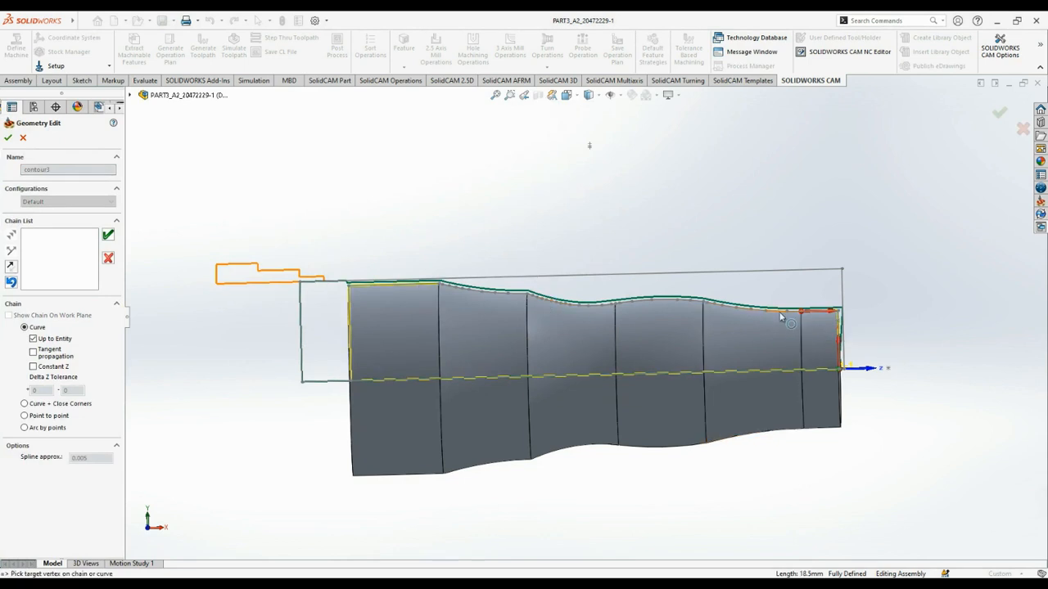
left_click(822, 316)
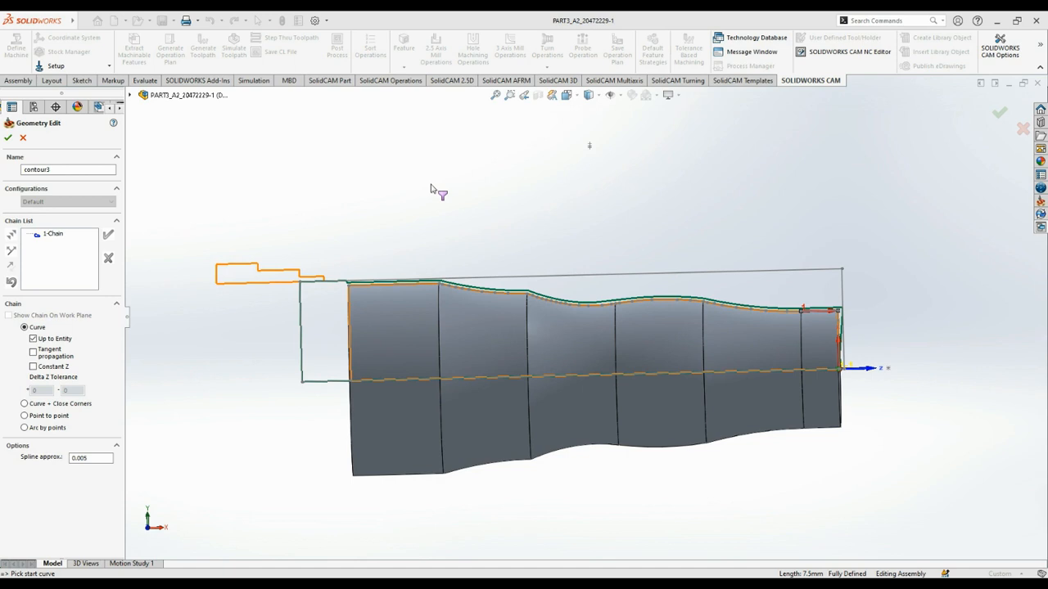
left_click(8, 139)
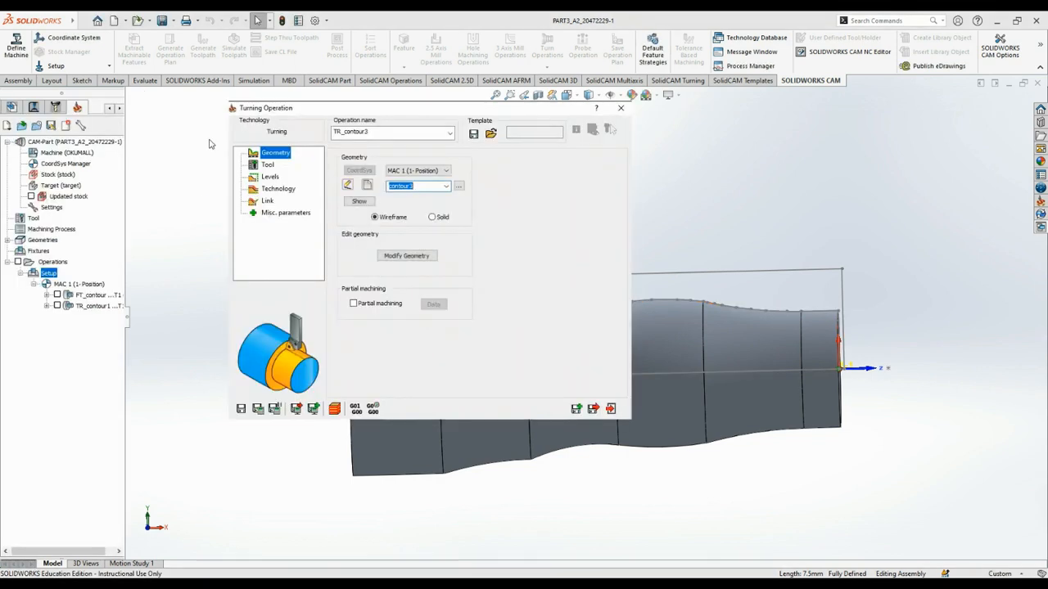
Assign external turning tool 1 from the turret to the TR_contour3 operation.
left_click(268, 165)
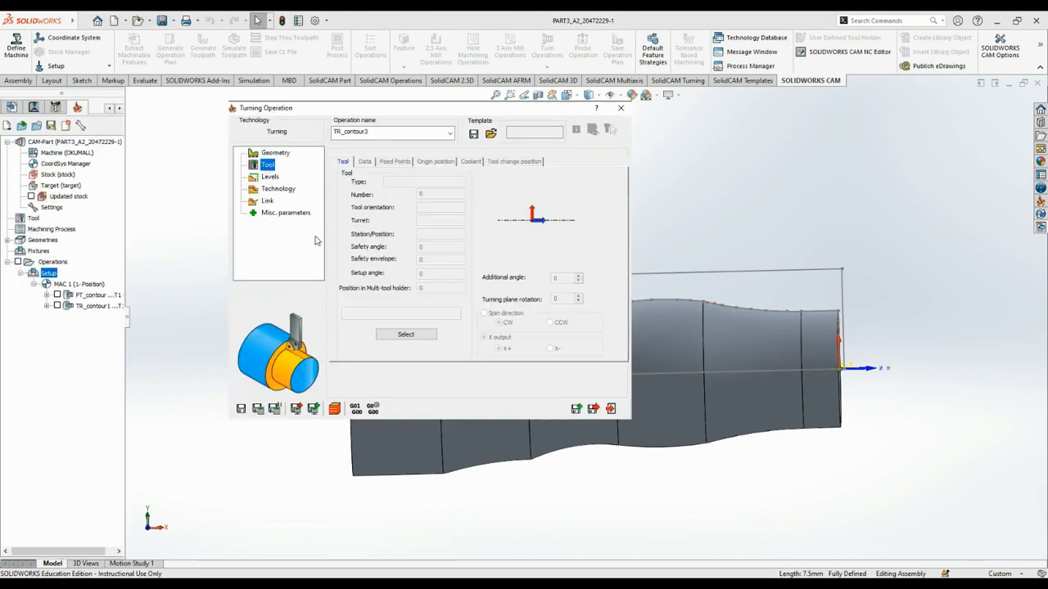
left_click(405, 334)
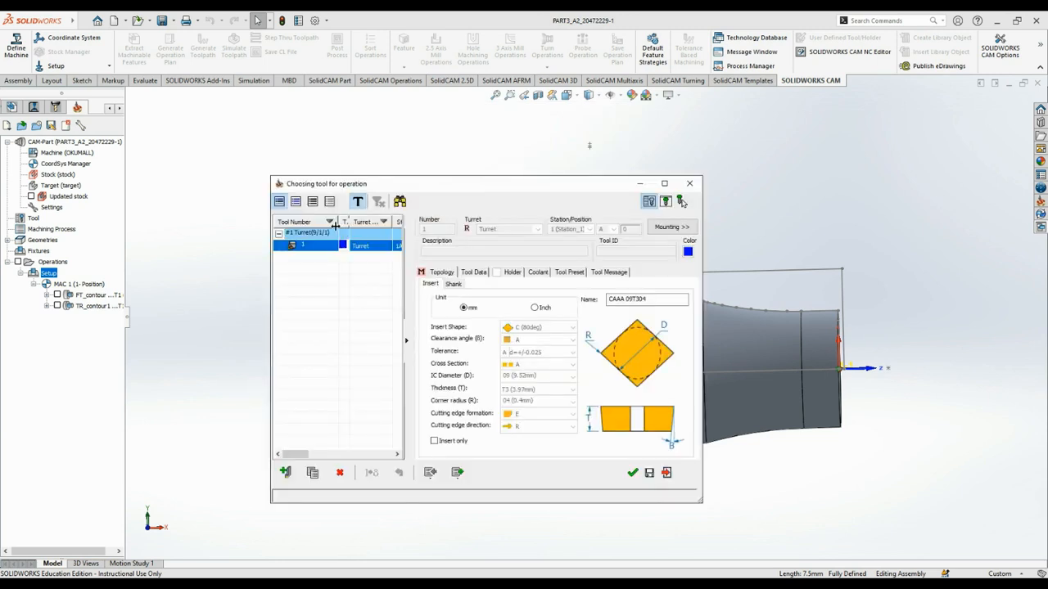
double_click(327, 244)
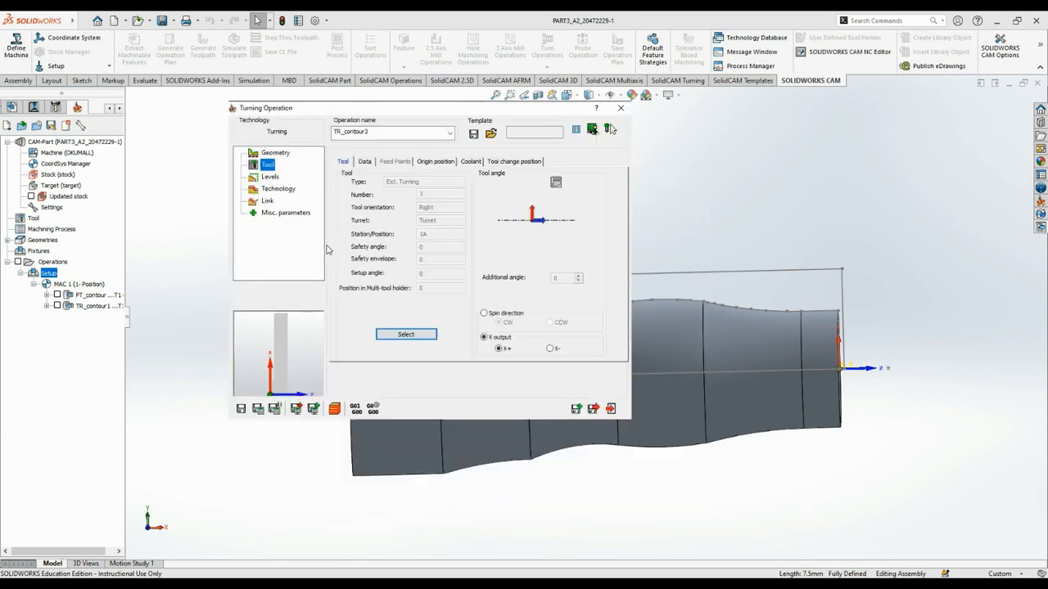
Set the TR_contour3 operation's work type to Finish only, and save and calculate it.
left_click(270, 177)
left_click(278, 189)
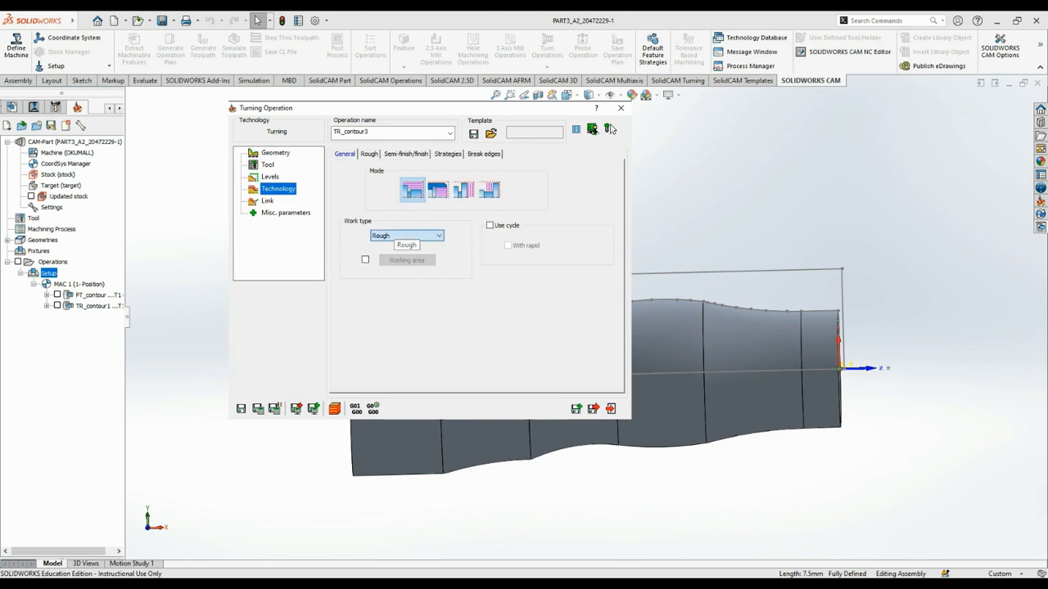
left_click(405, 236)
left_click(430, 261)
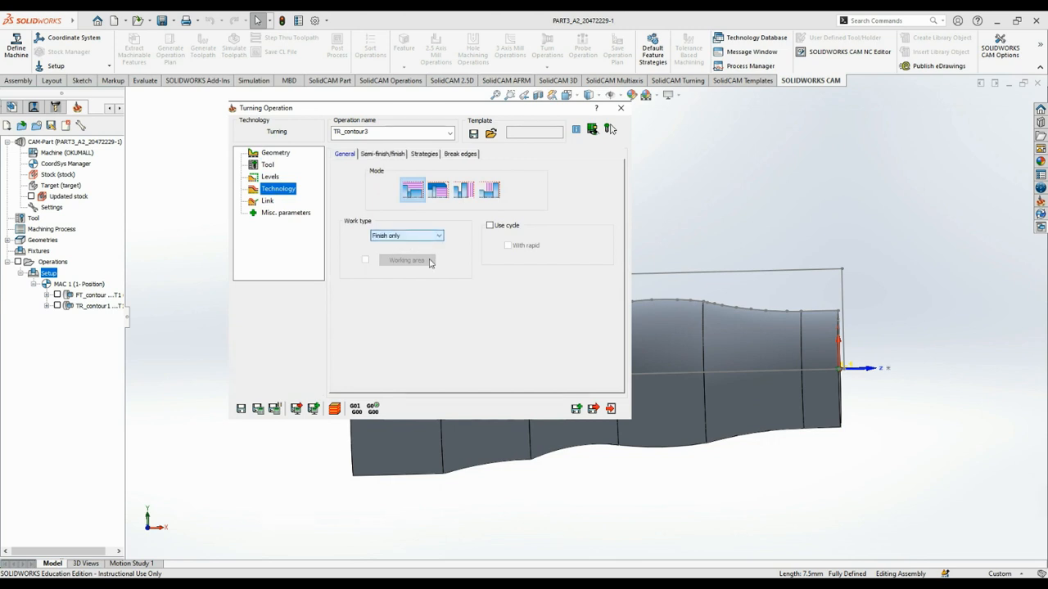
left_click(591, 410)
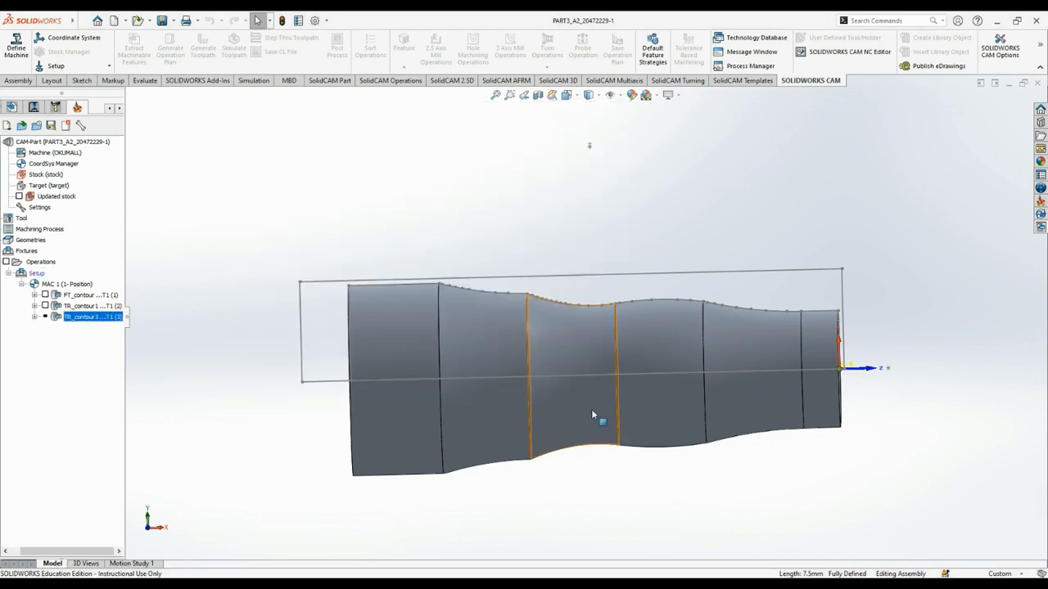
Delete the TR_contour3 turning operation.
left_click(90, 317)
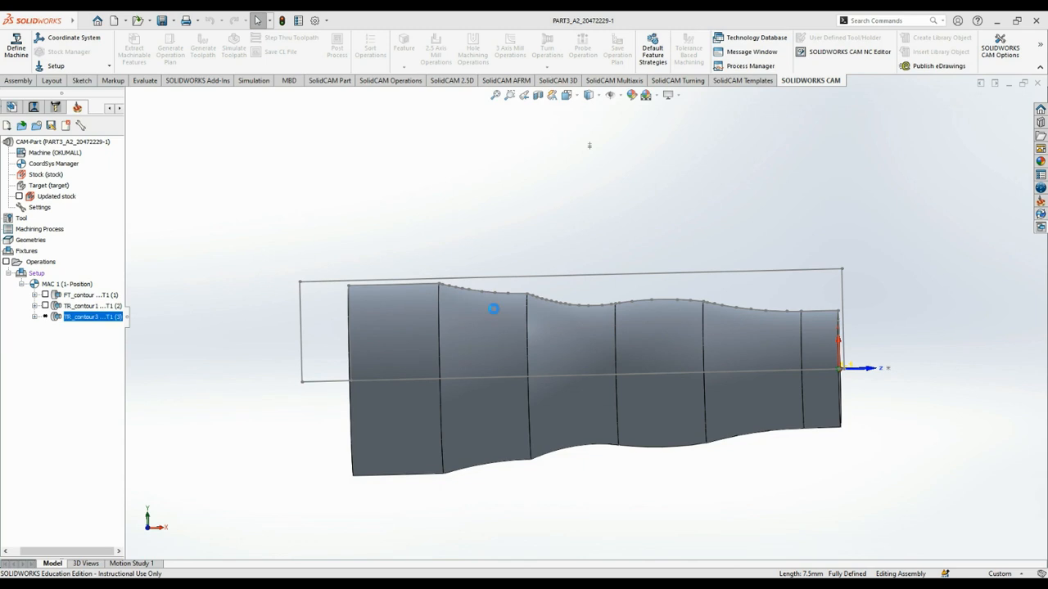
left_click(522, 390)
Add a fresh turning operation to the setup and start a new wireframe geometry for it.
left_click(49, 273)
mouse_move(138, 393)
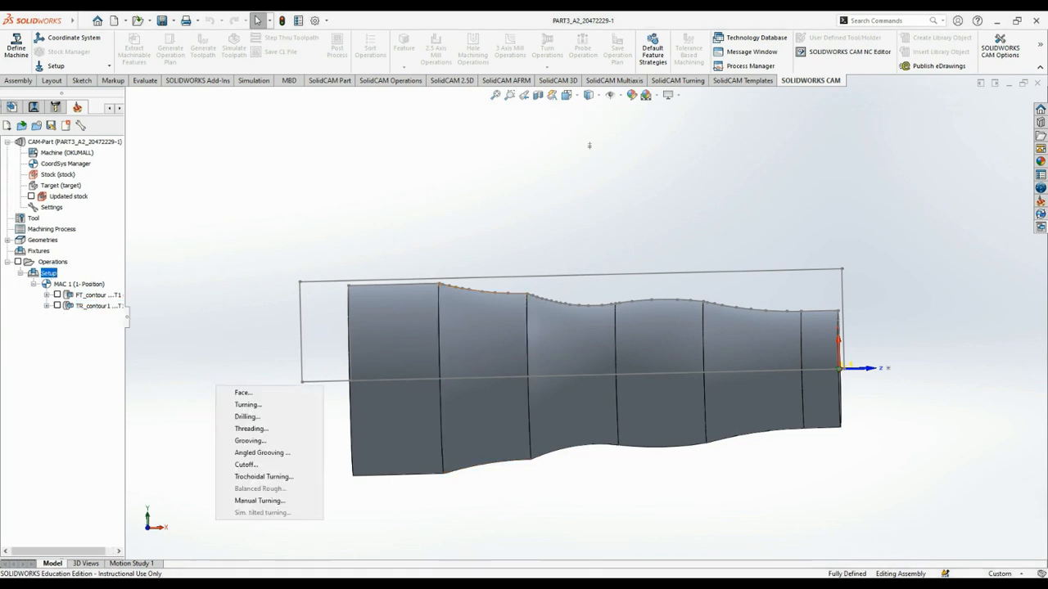
left_click(248, 405)
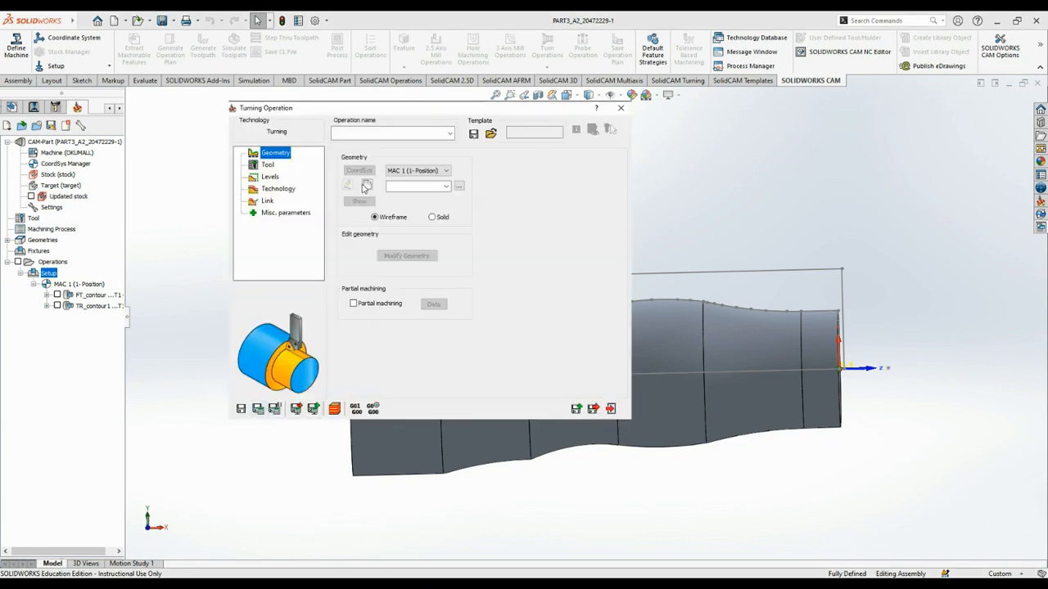
left_click(366, 185)
Define geometry contour4 as a curve chain along the upper shaft profile from the small end to the large end, and accept it.
scroll(800, 315, "down", 2)
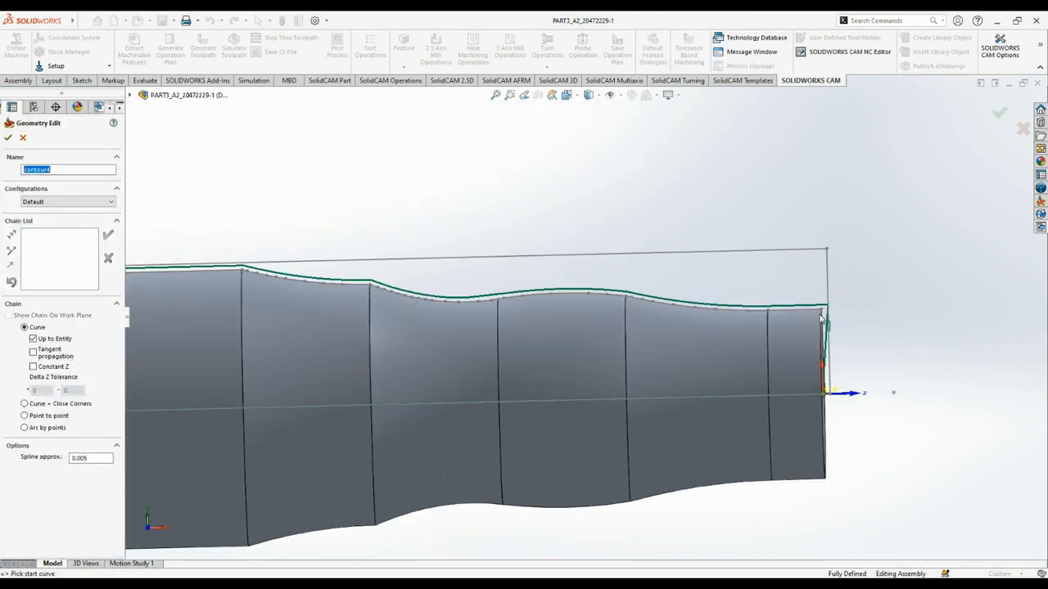
left_click(813, 315)
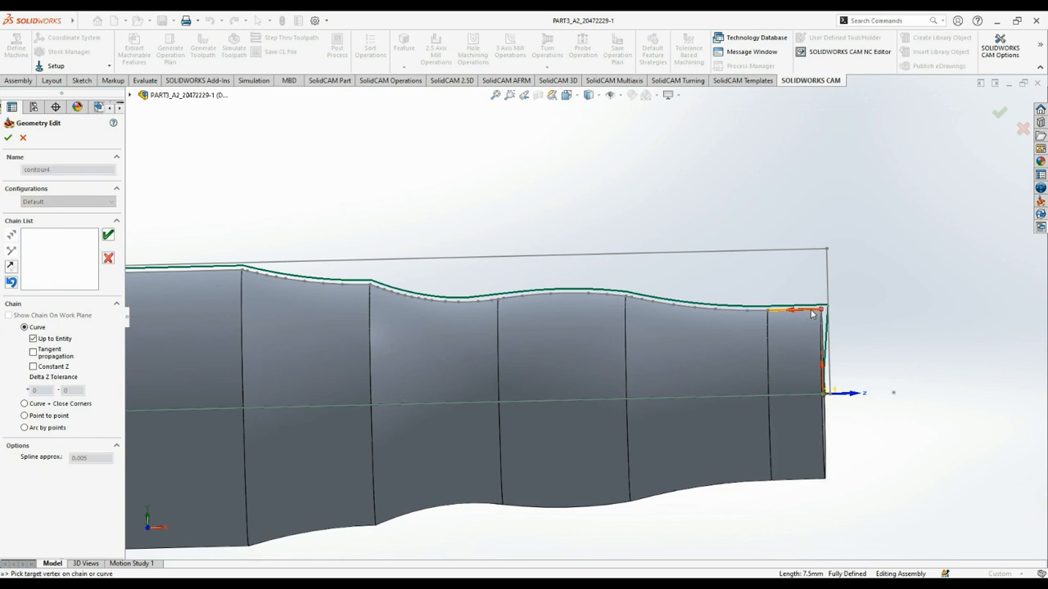
scroll(415, 300, "up", 2)
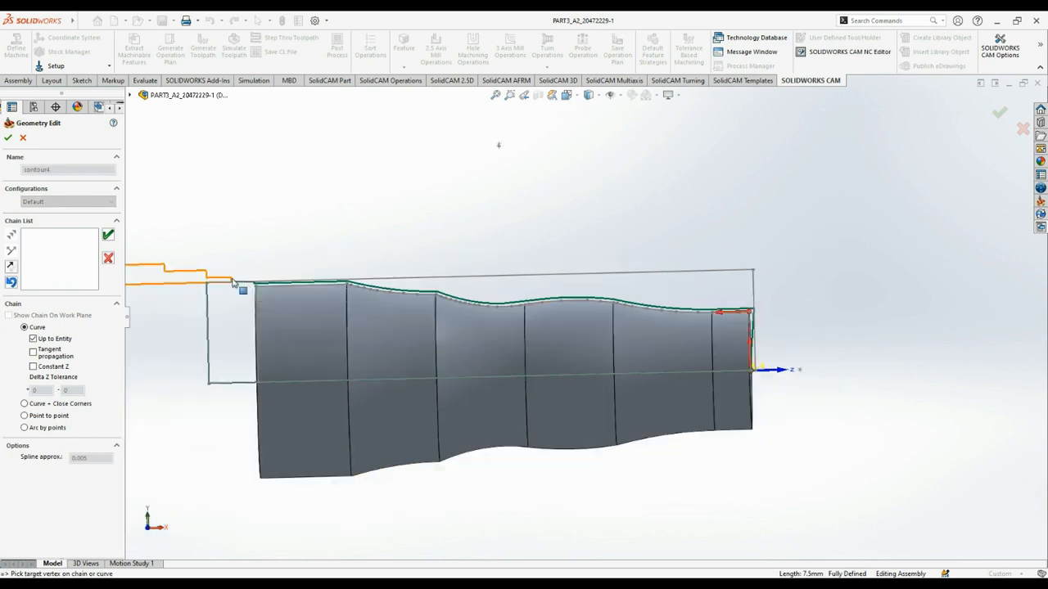
left_click(274, 290)
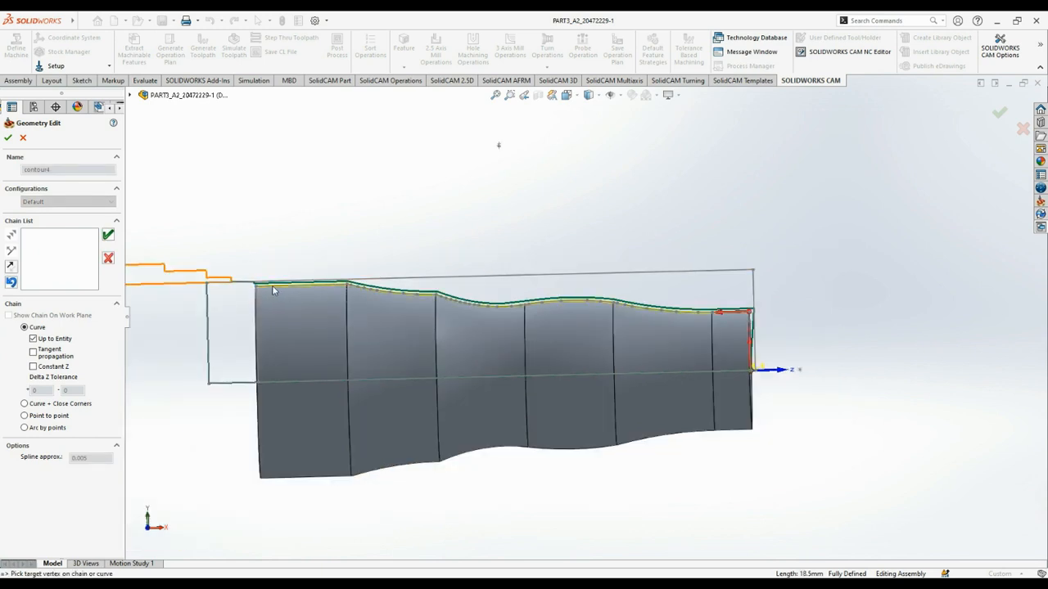
left_click(108, 236)
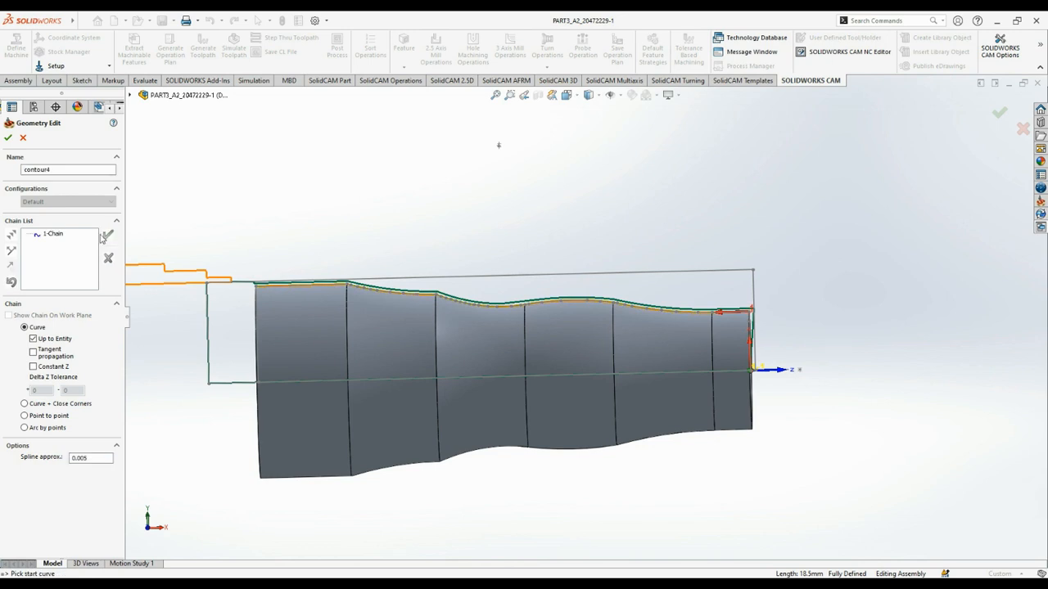
left_click(8, 138)
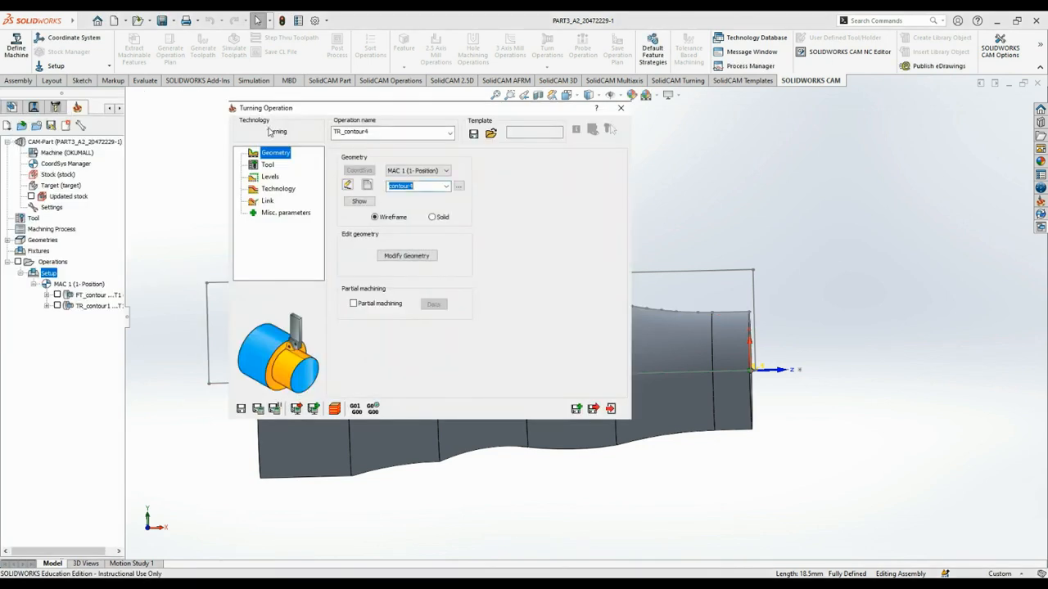
Assign the external turning tool number 1 from the turret to the TR_contour4 operation.
left_click(273, 167)
left_click(402, 335)
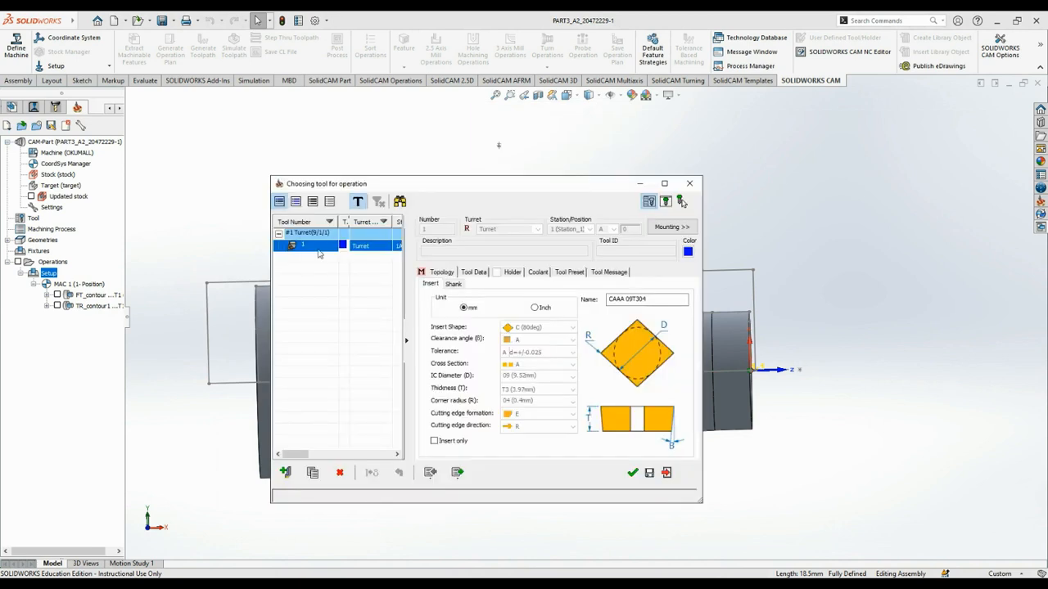
double_click(317, 249)
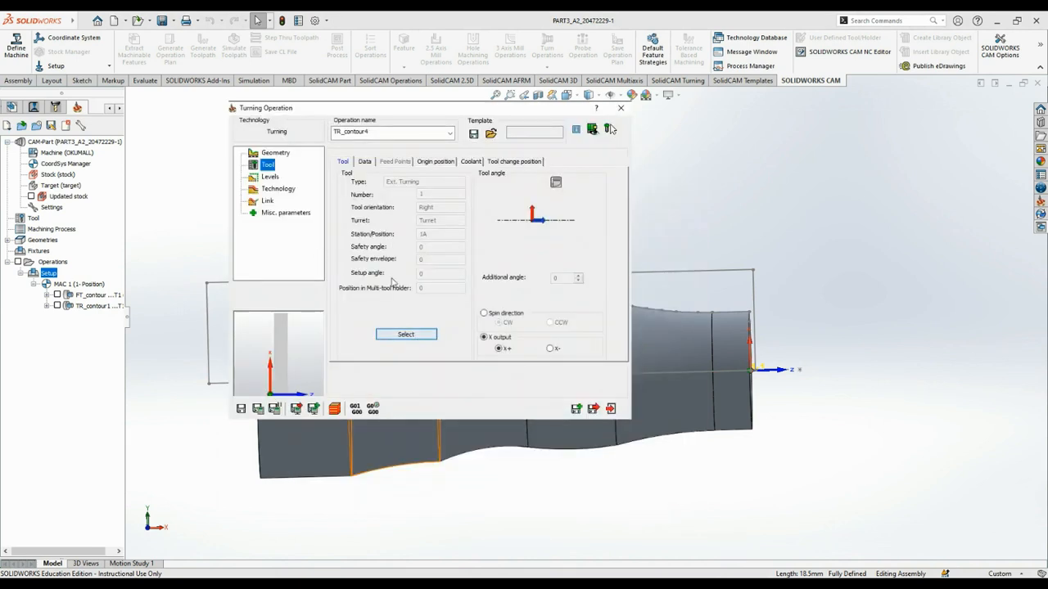
Set the TR_contour4 operation's work type to Finish only, and save and calculate it.
left_click(273, 190)
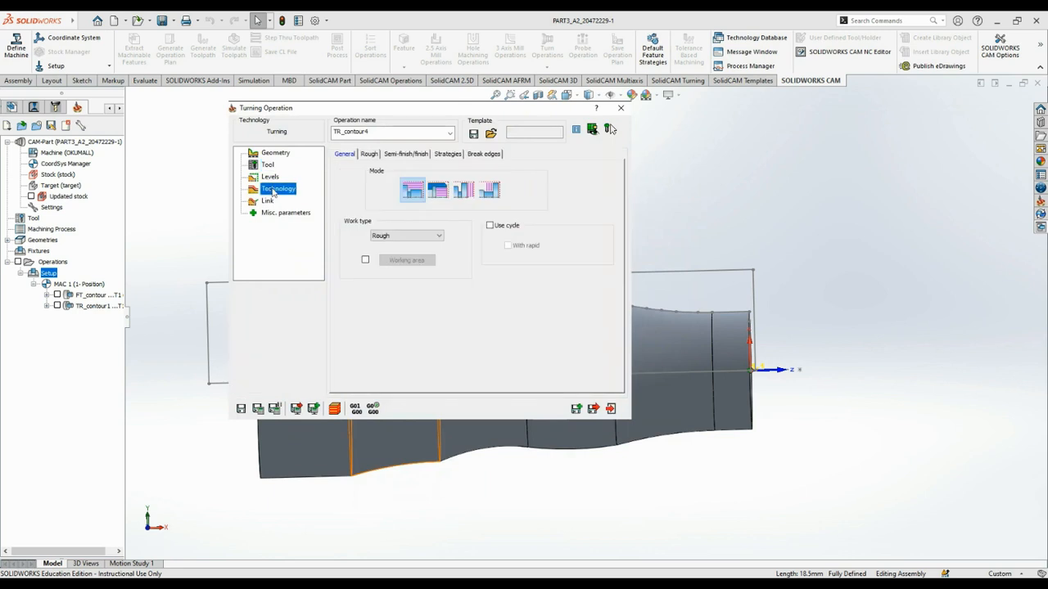
left_click(433, 237)
left_click(430, 257)
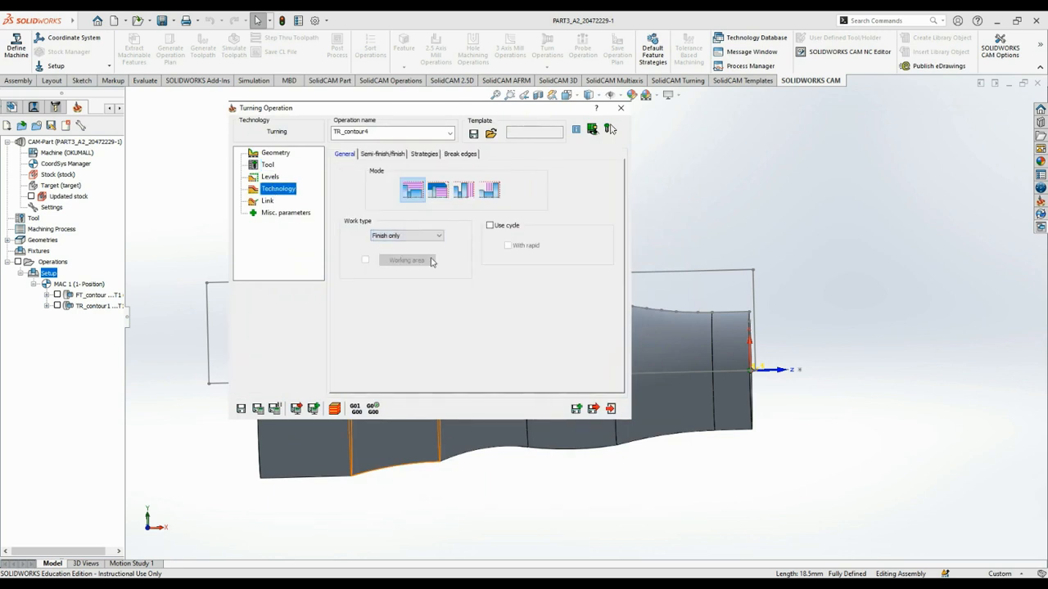
left_click(593, 409)
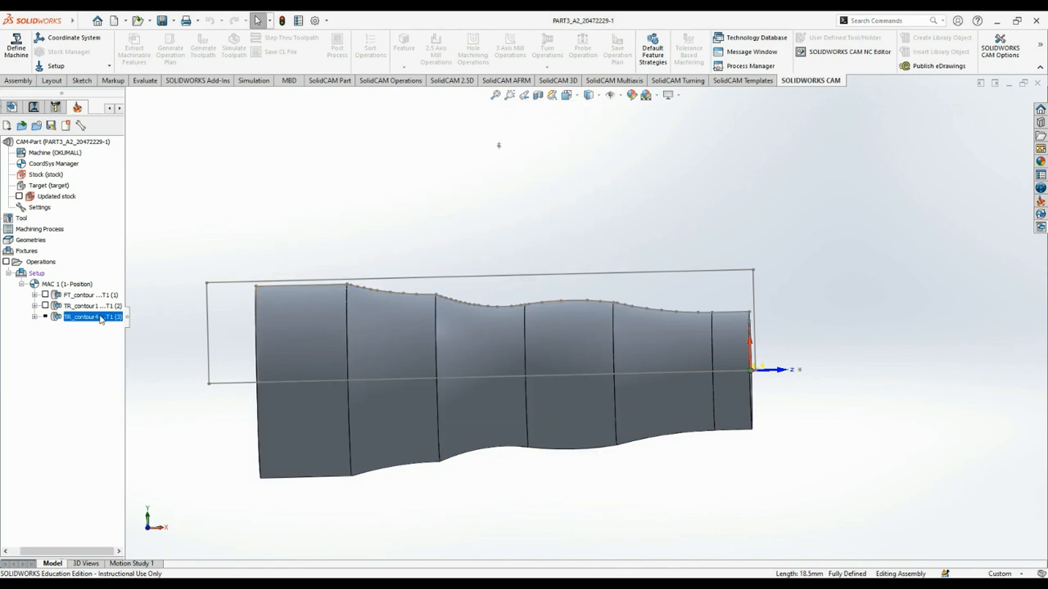
Show the TR_contour4 toolpath on the model and play its Host CAD simulation.
left_click(45, 317)
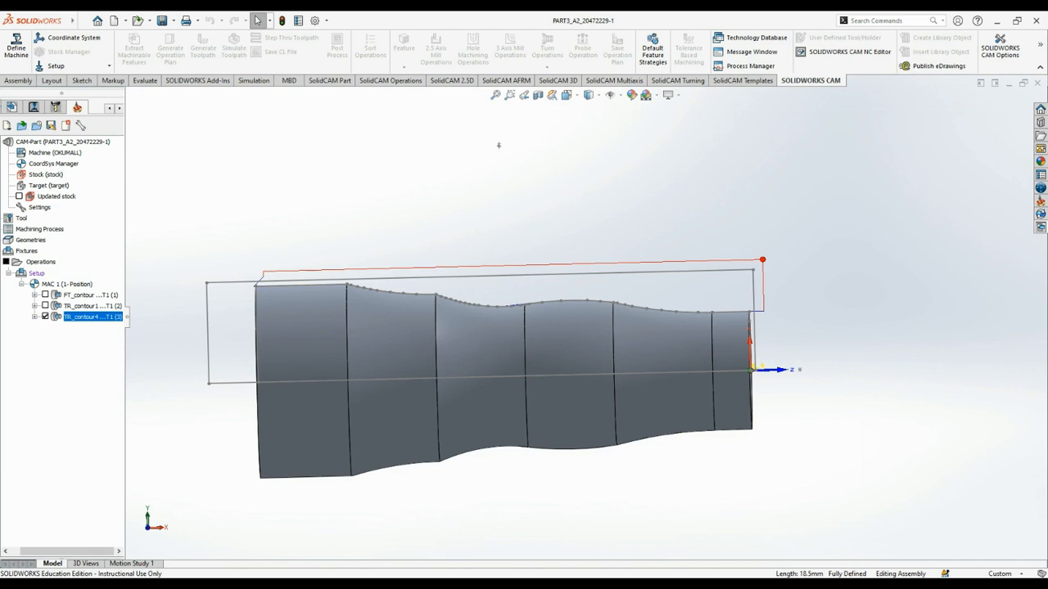
left_click(214, 331)
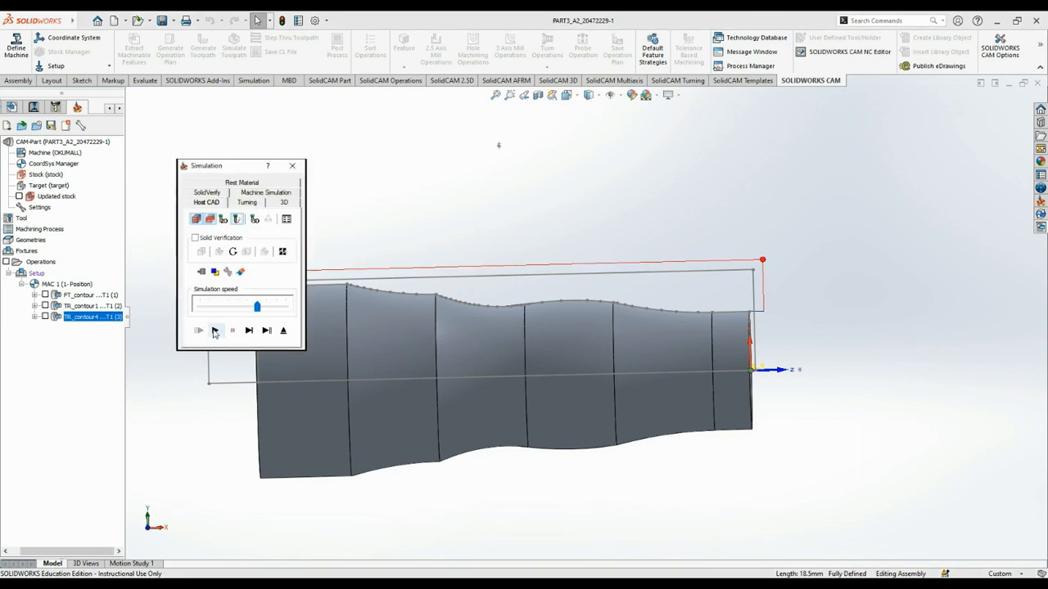
left_click(214, 332)
left_click(214, 333)
left_click(214, 332)
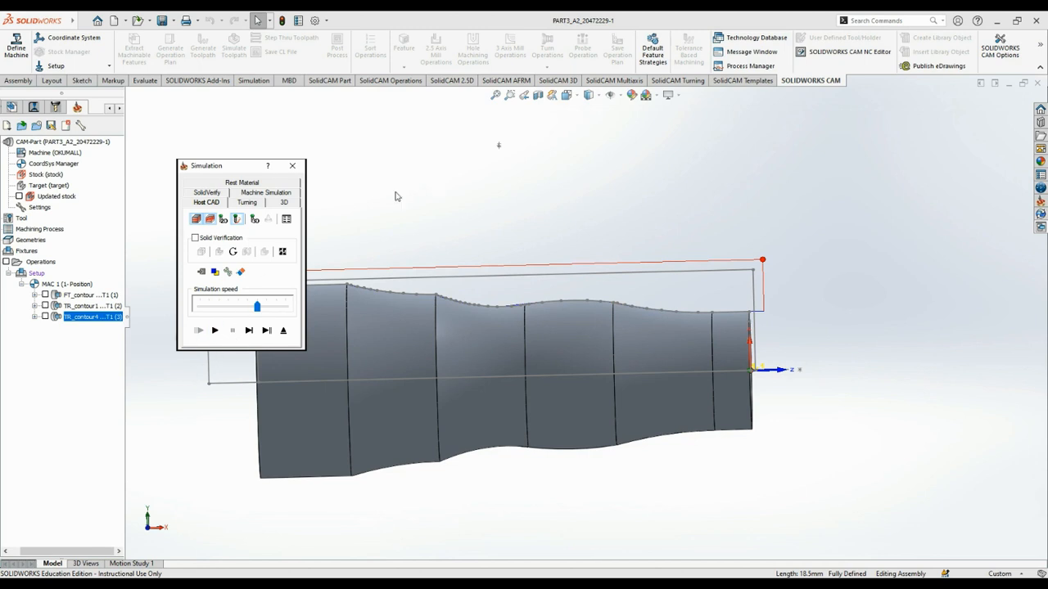
Lower the simulation speed, replay the TR_contour4 finishing pass and close the simulation.
left_click_drag(257, 306, 209, 307)
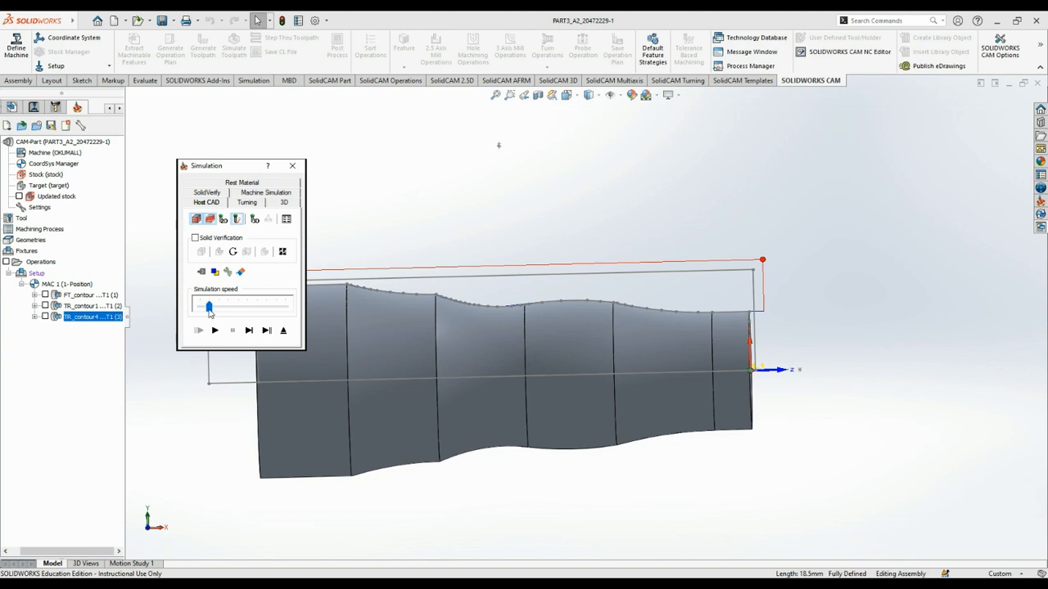
left_click(46, 322)
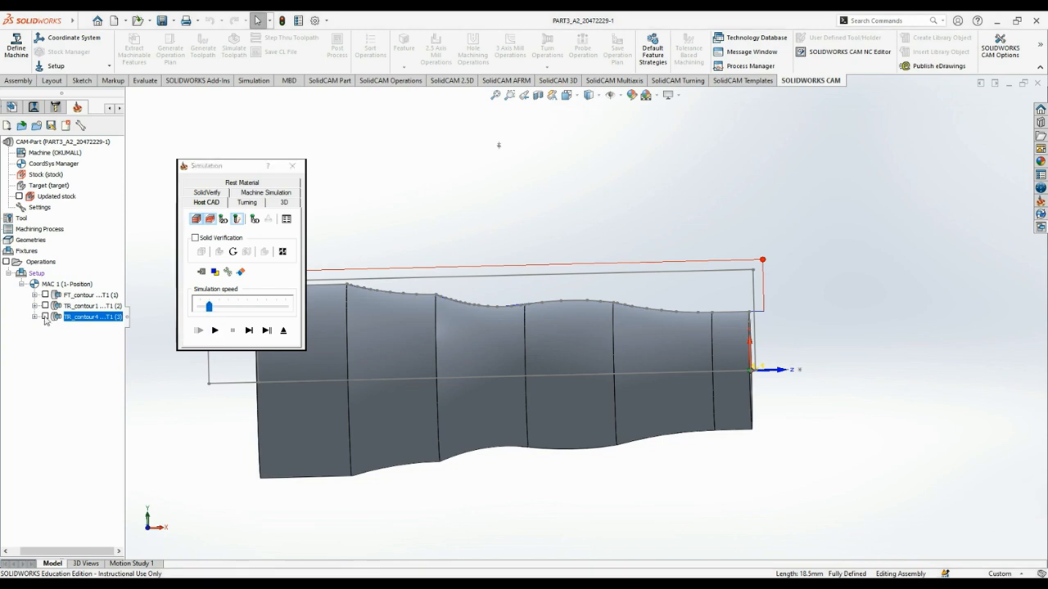
left_click(216, 331)
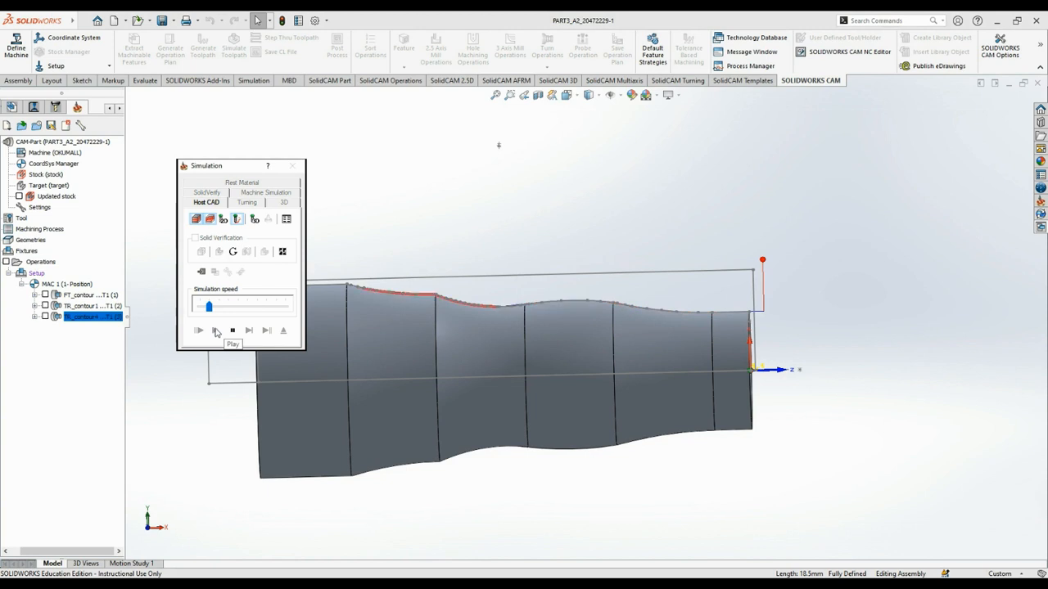
left_click(50, 297)
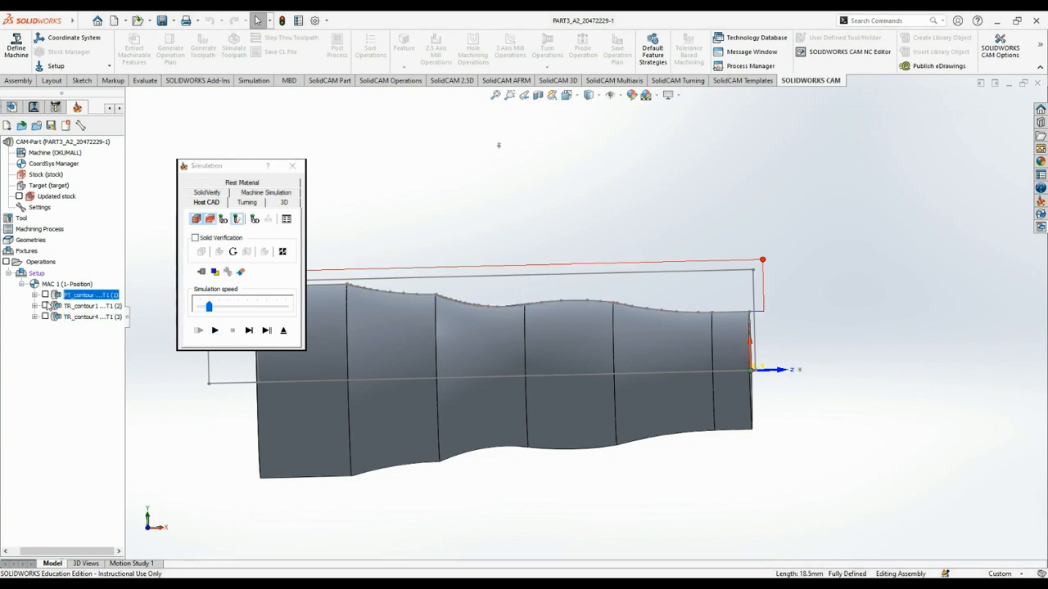
left_click(292, 165)
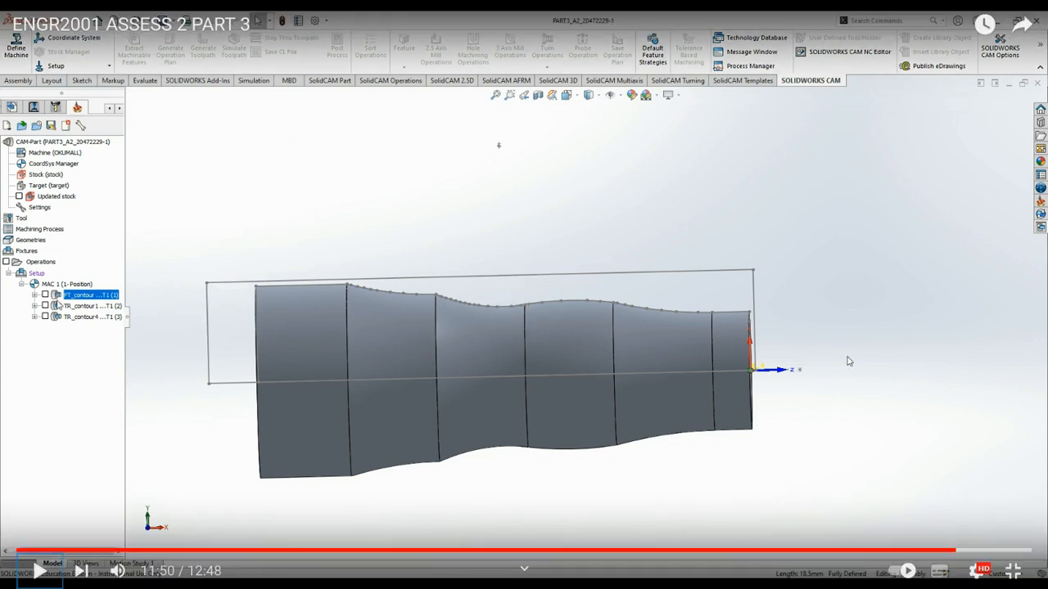
Simulate all operations of the setup in Host CAD with the dialog clear of the part, speeding up the playback, and close the simulation.
left_click(323, 423)
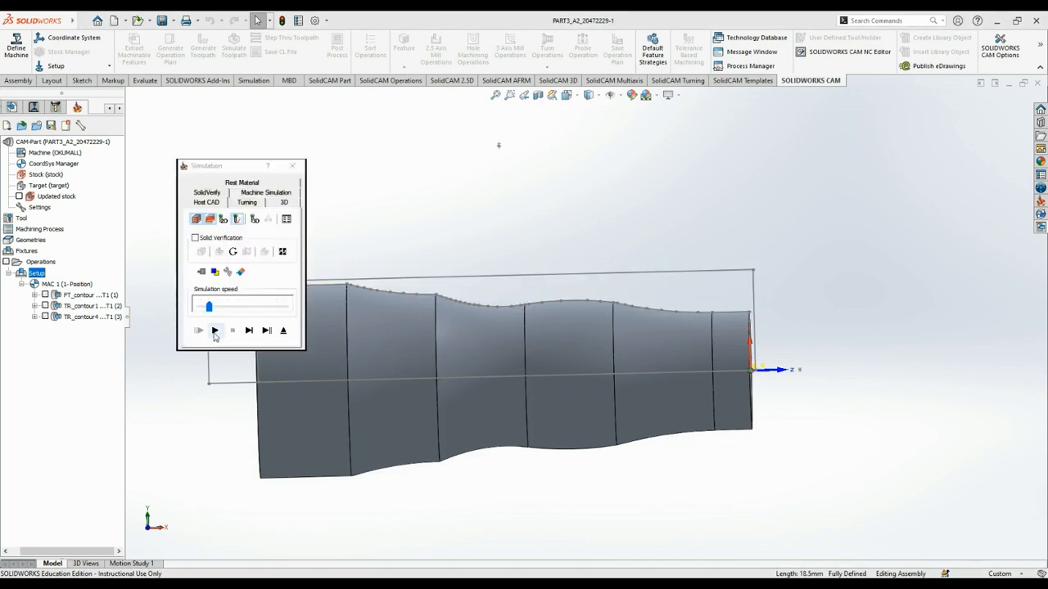
left_click(218, 336)
left_click(216, 331)
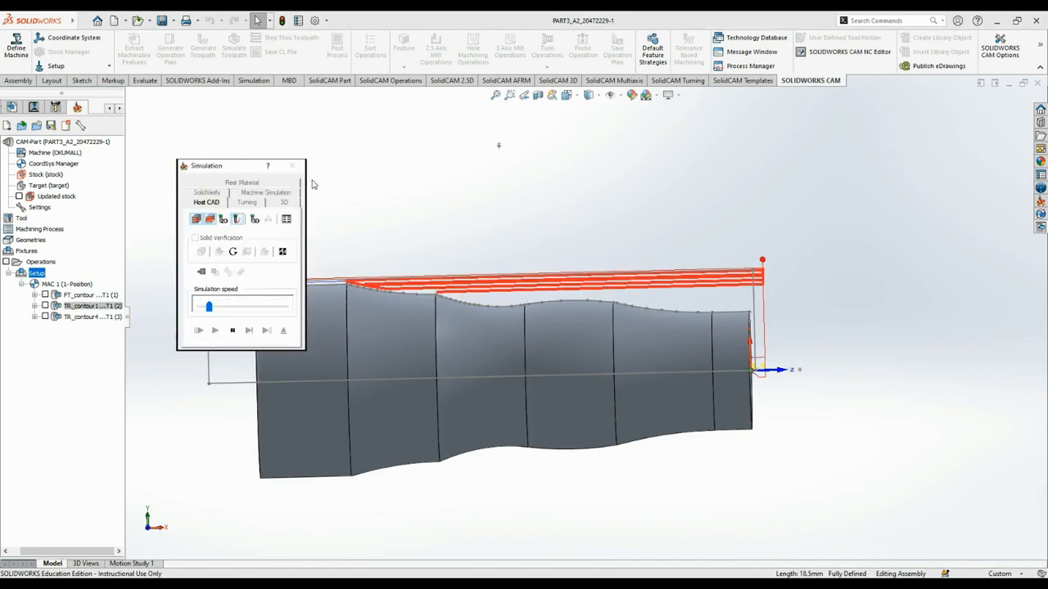
mouse_move(229, 168)
left_mouse_down()
mouse_move(865, 200)
mouse_move(914, 187)
left_mouse_up()
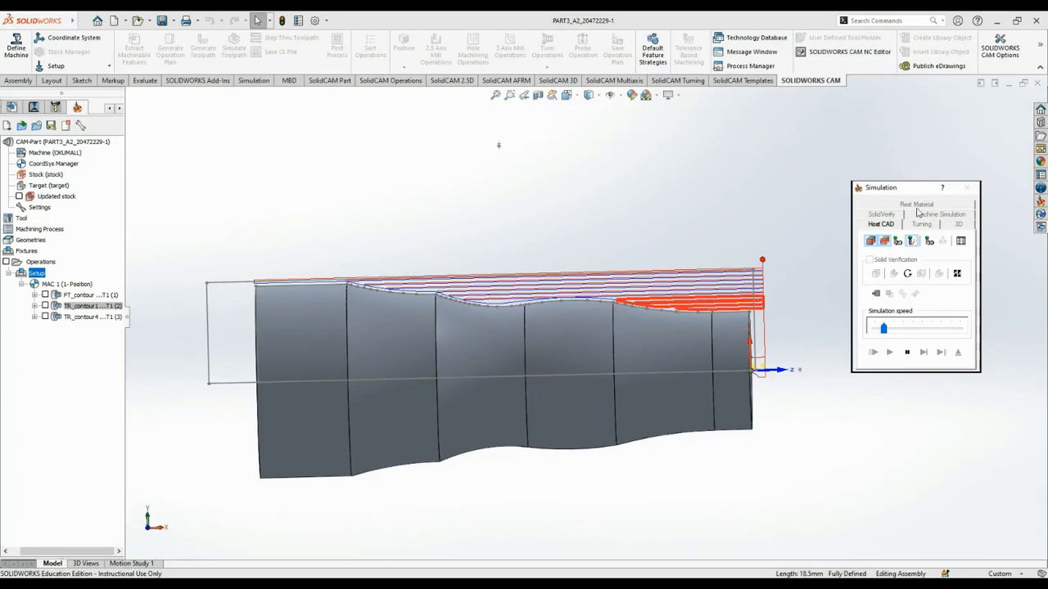
left_click(899, 329)
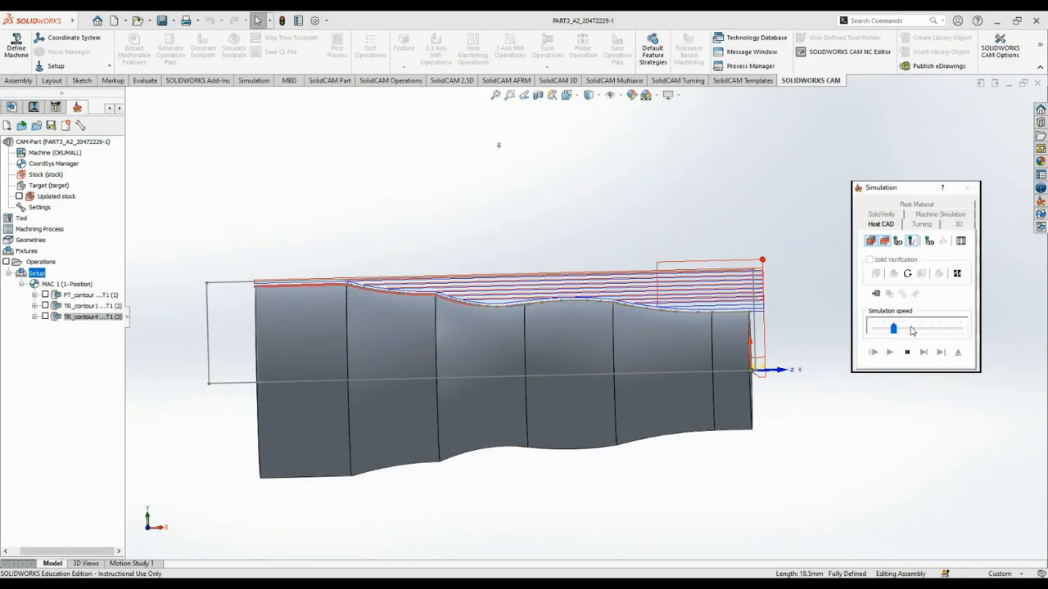
left_click(967, 188)
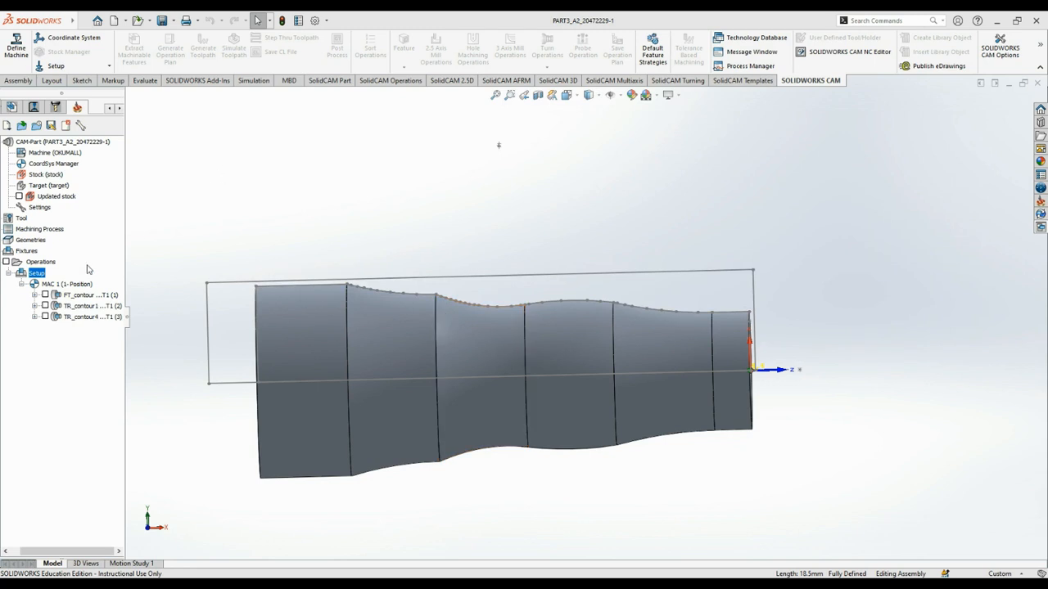
Show the toolpaths of all three operations and generate the setup's G-code with the file name Part 3.
left_click(45, 294)
left_click(46, 306)
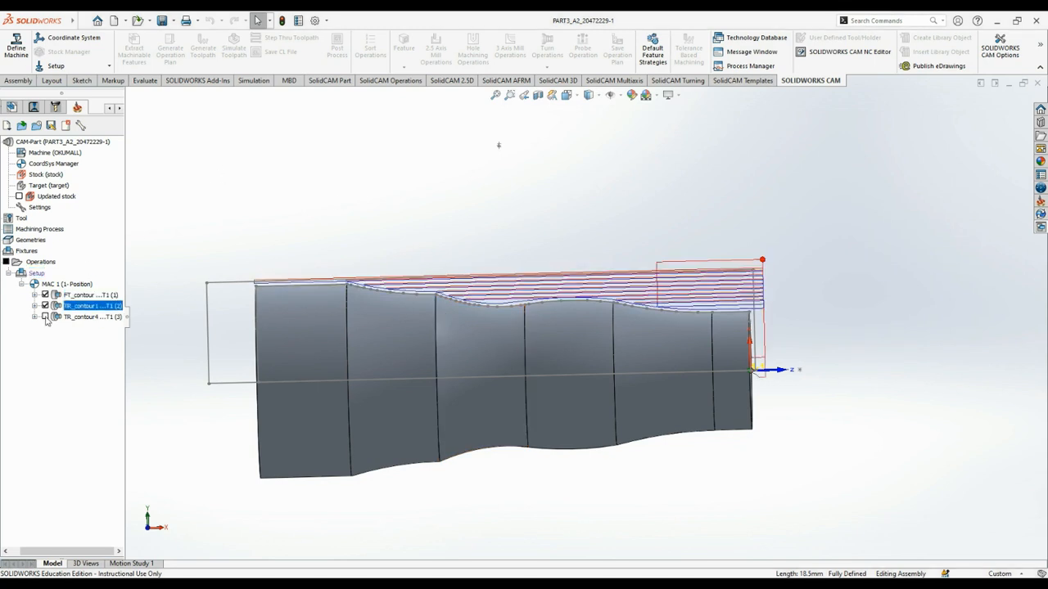
left_click(45, 317)
left_click(37, 272)
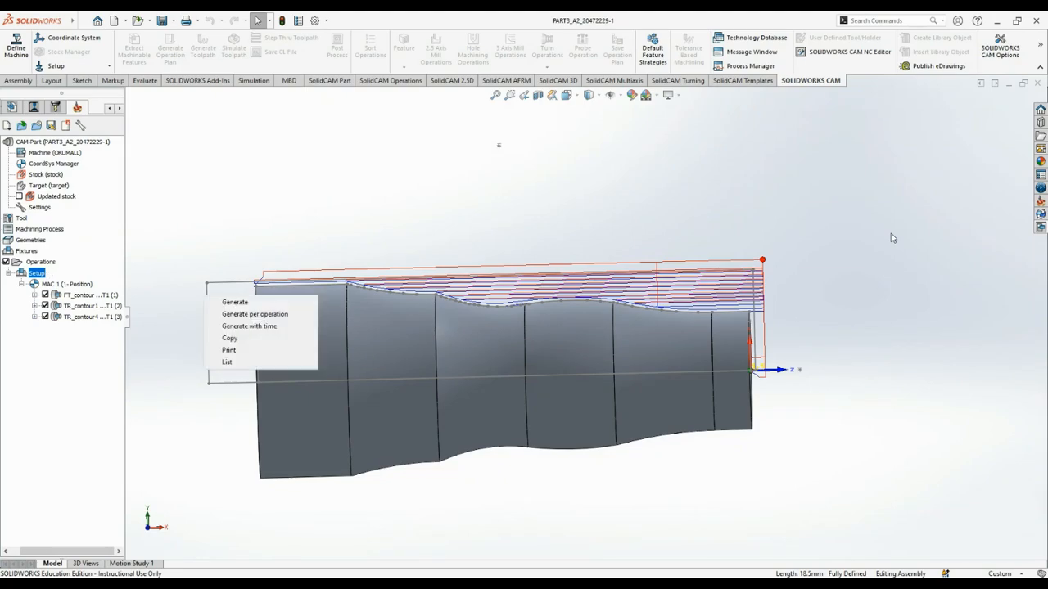
left_click(255, 313)
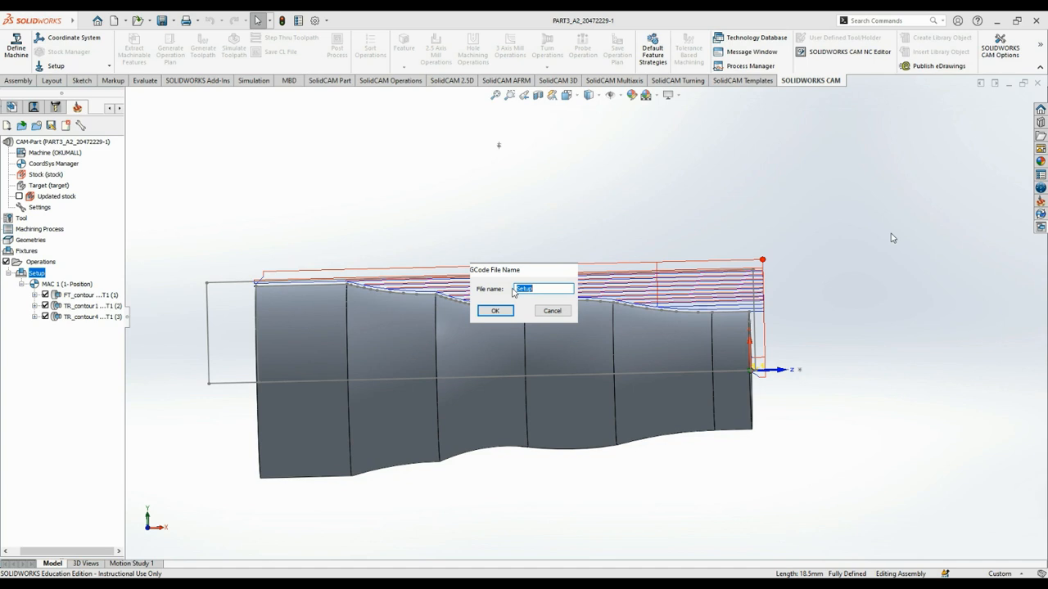
type("Part 3")
key("Return")
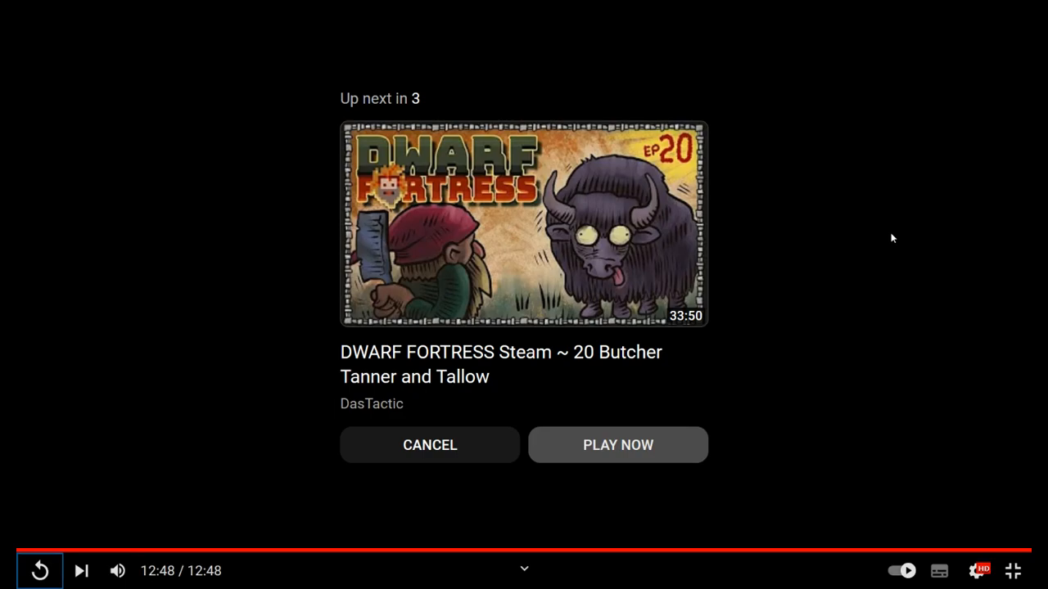
left_click(478, 451)
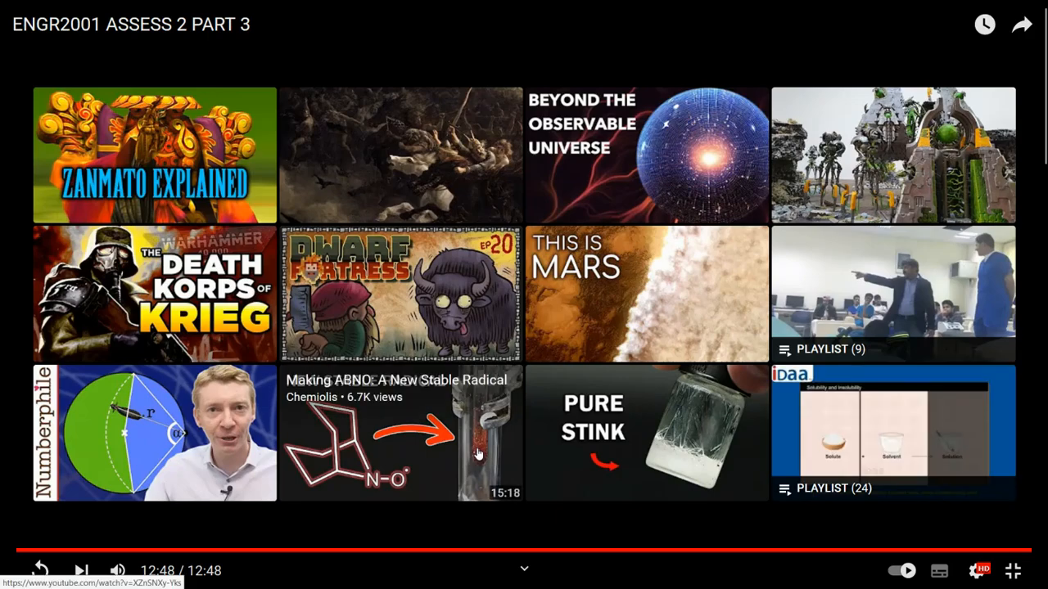